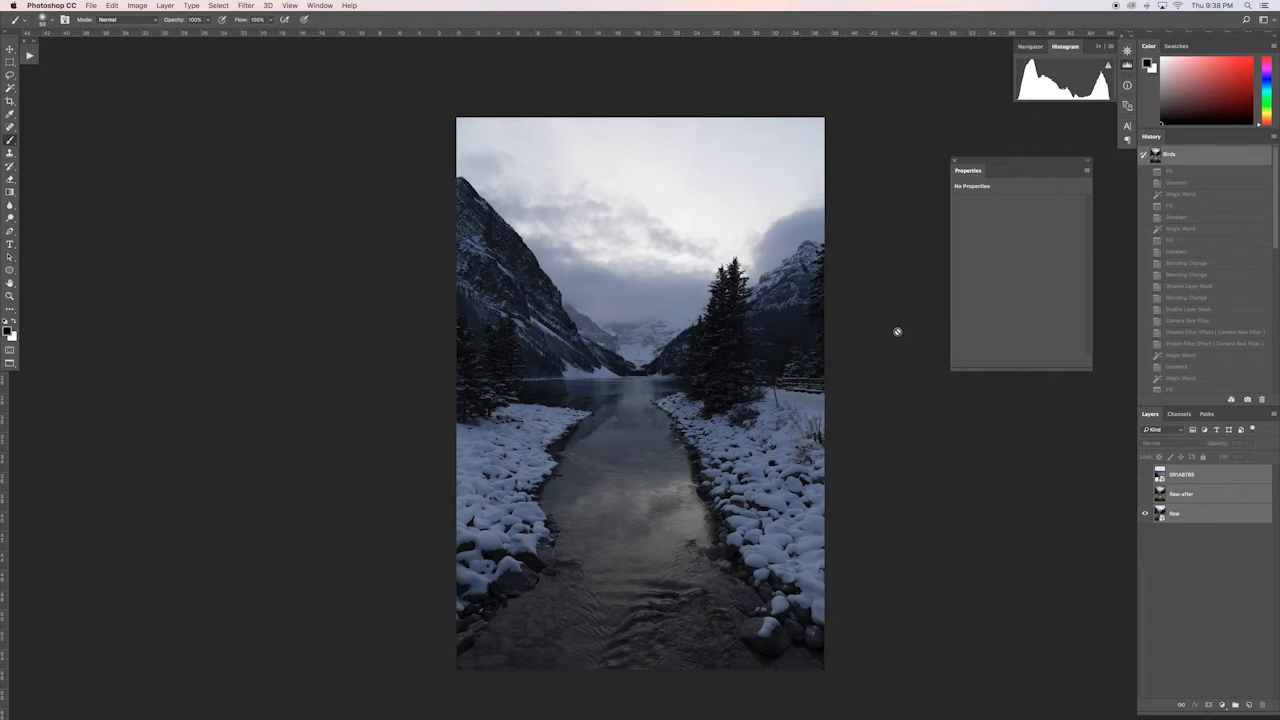
Step: Compare the layers by toggling their visibility, leaving Raw-after and the bird photo layer shown above the Raw layer
left_click(1145, 474)
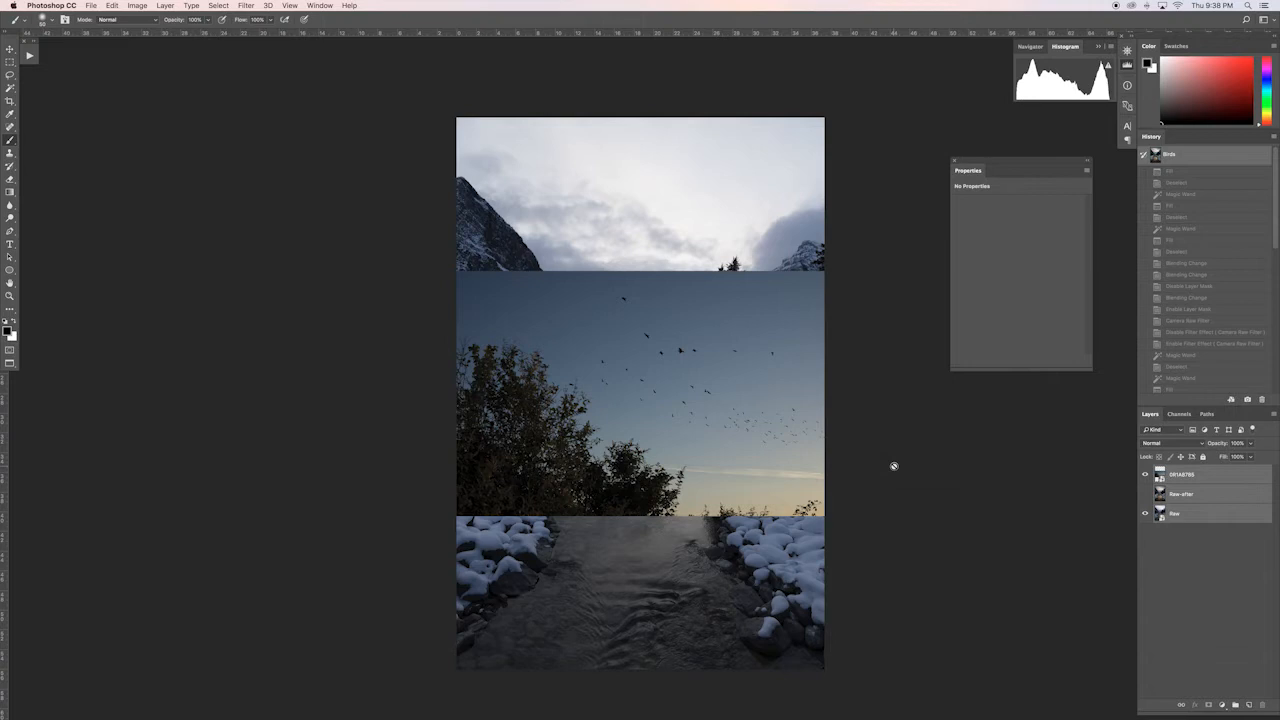
left_click(1145, 475)
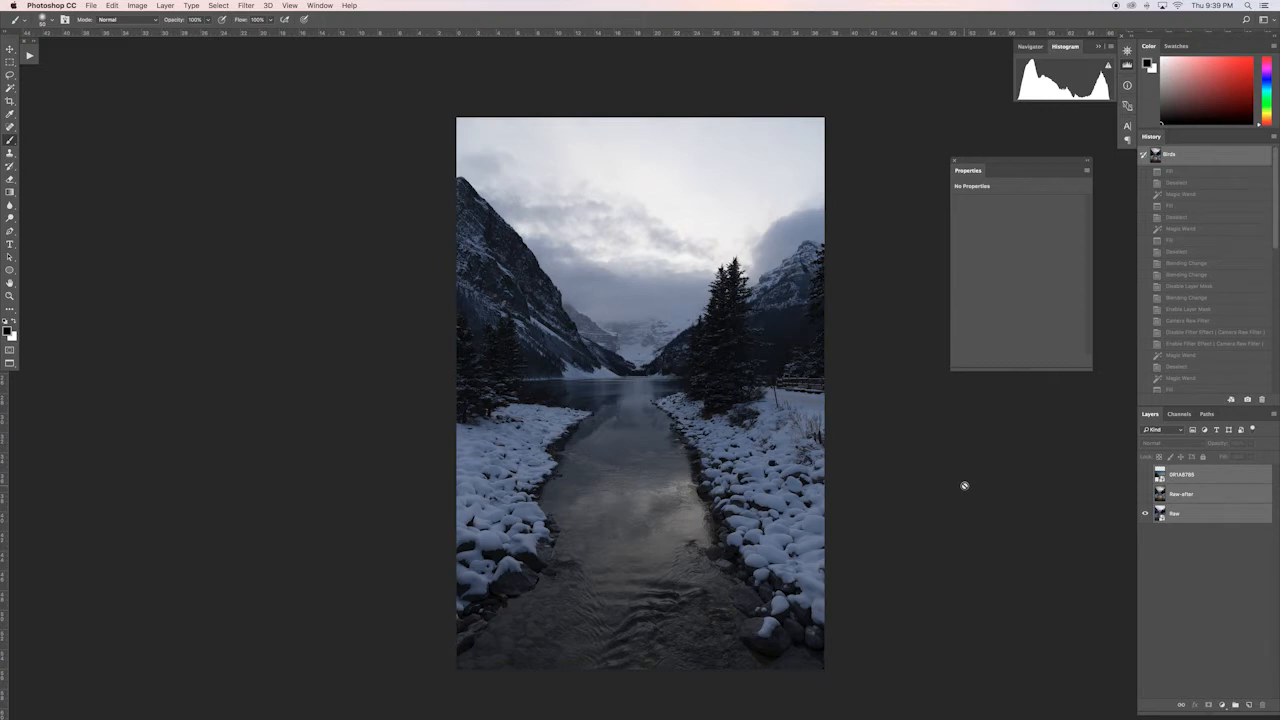
left_click(1146, 496)
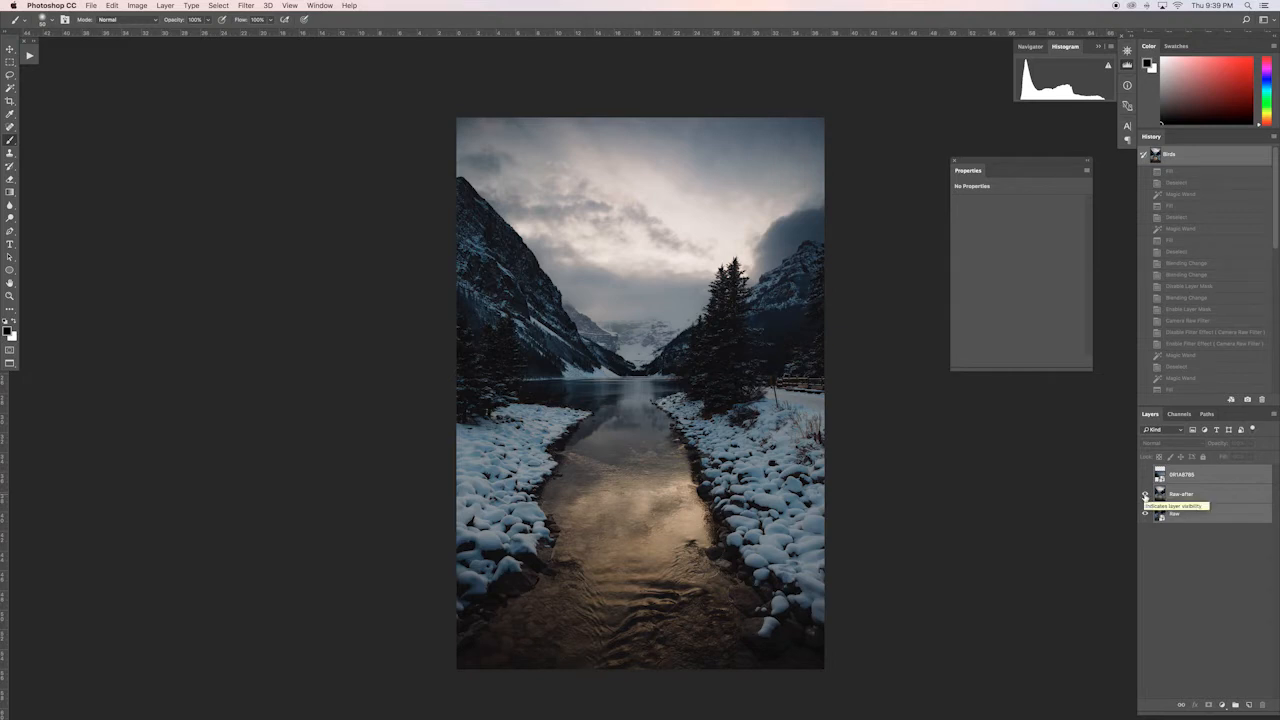
left_click(1145, 495)
left_click(1145, 494)
left_click(1145, 476)
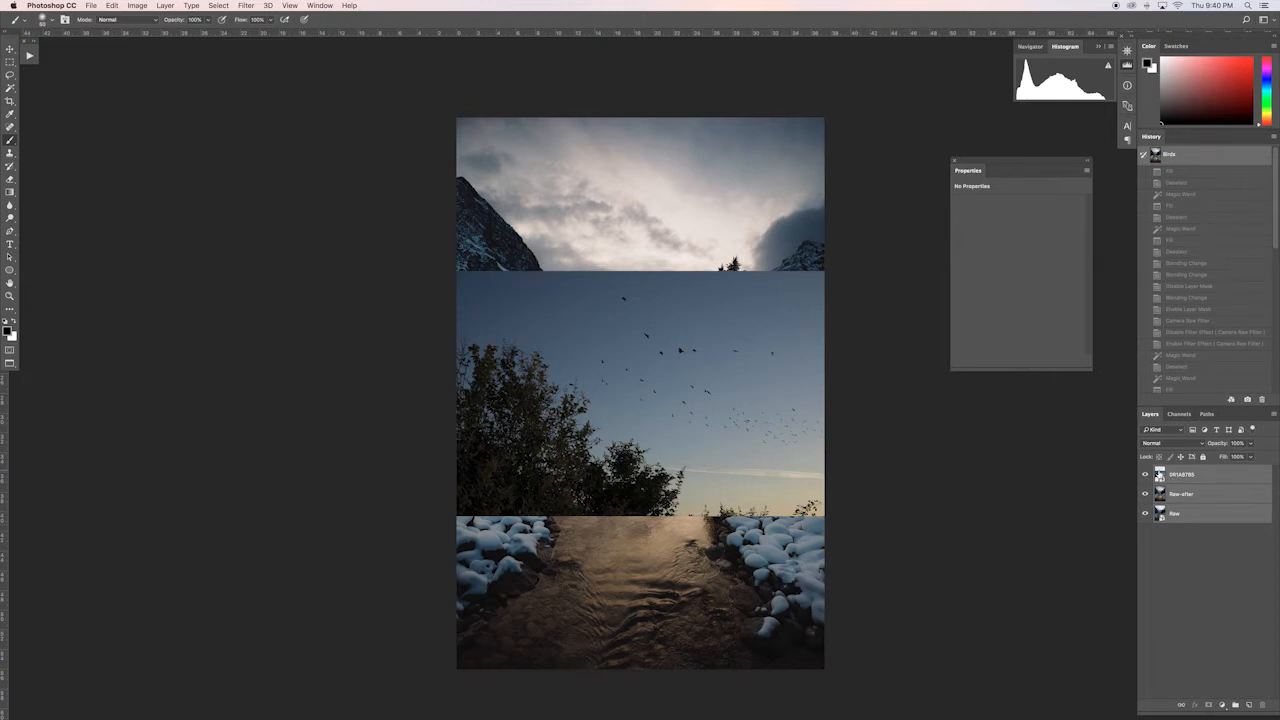
Step: Open the bird photo smart object's contents in Camera Raw and apply Preset-1 to it
left_click(1158, 474)
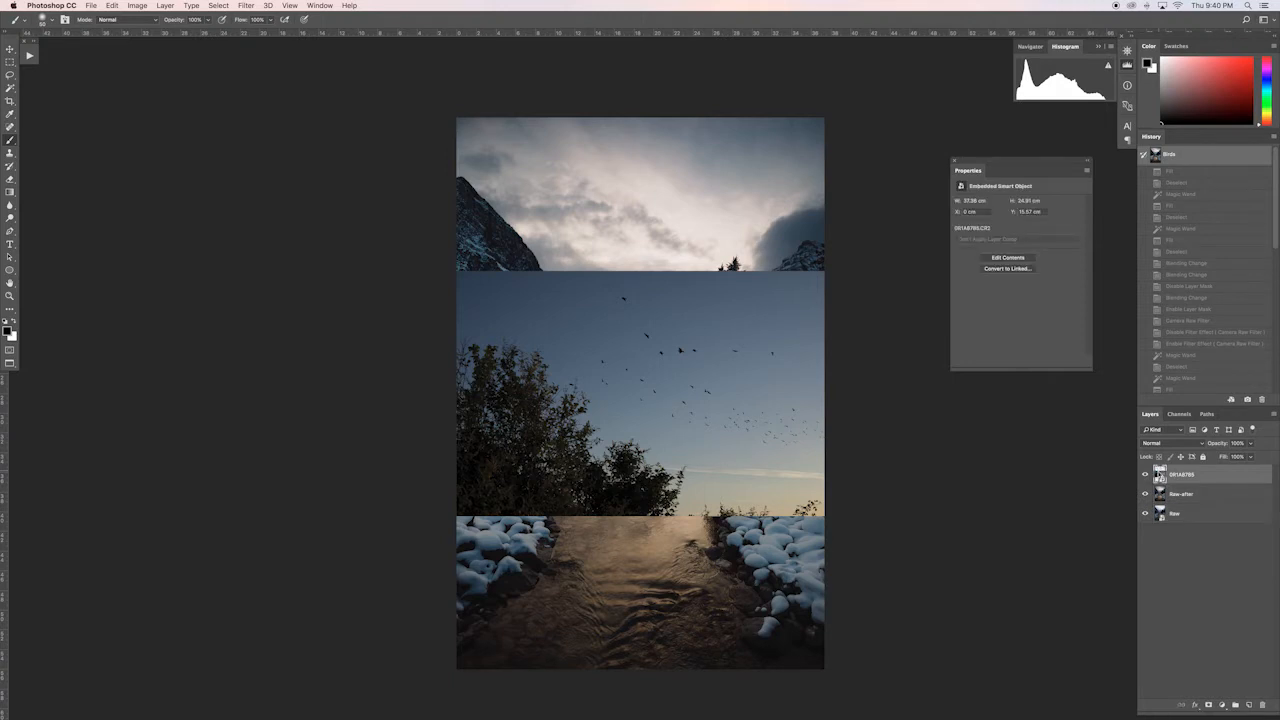
double_click(1158, 474)
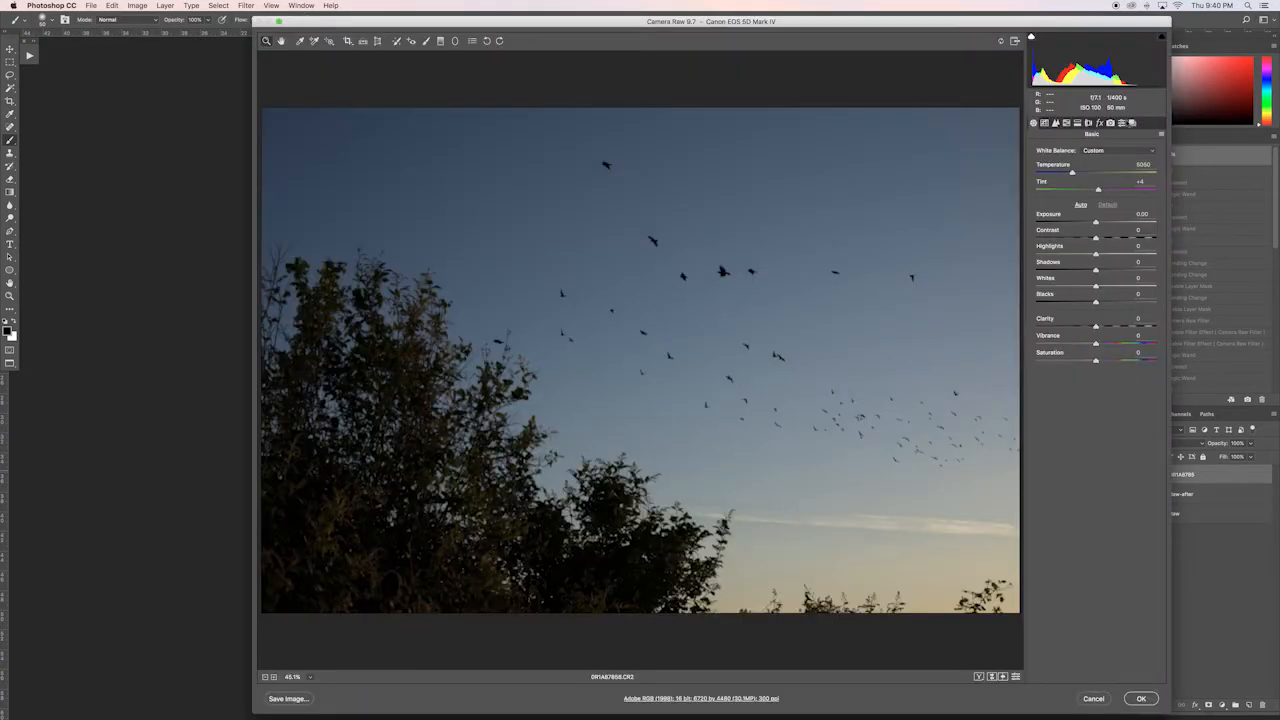
left_click(1121, 122)
left_click(1050, 232)
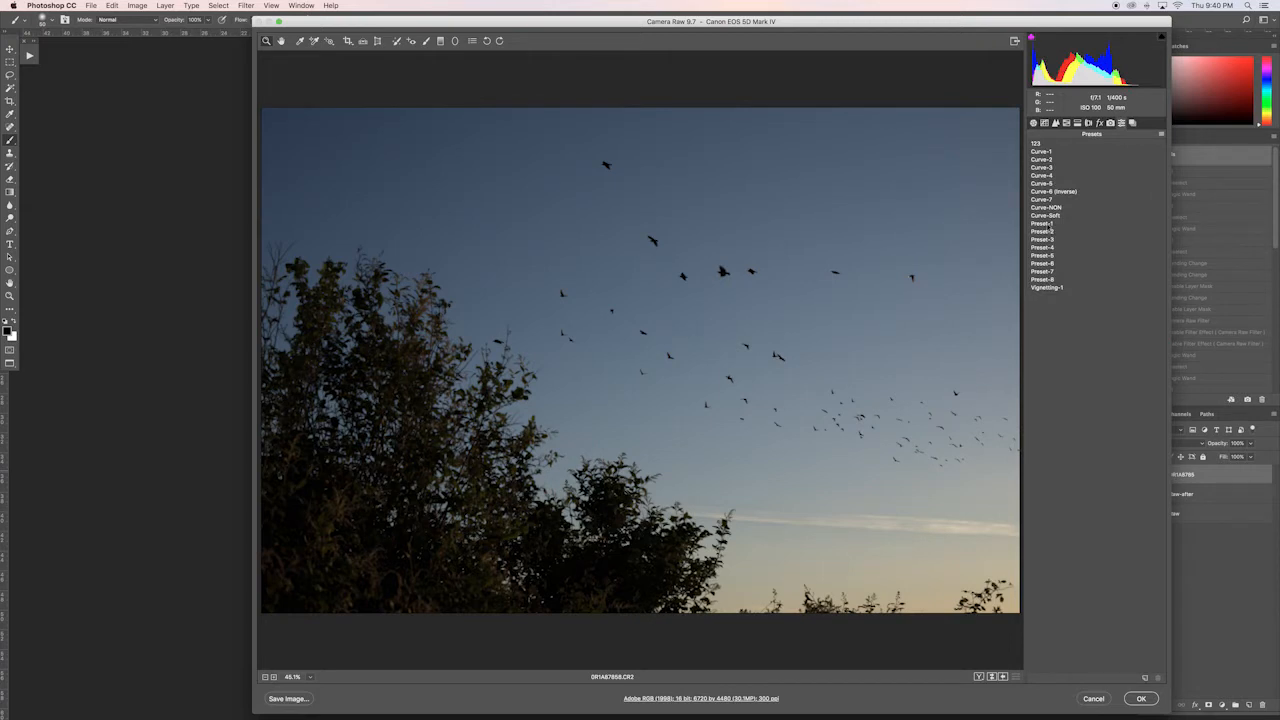
left_click(1049, 225)
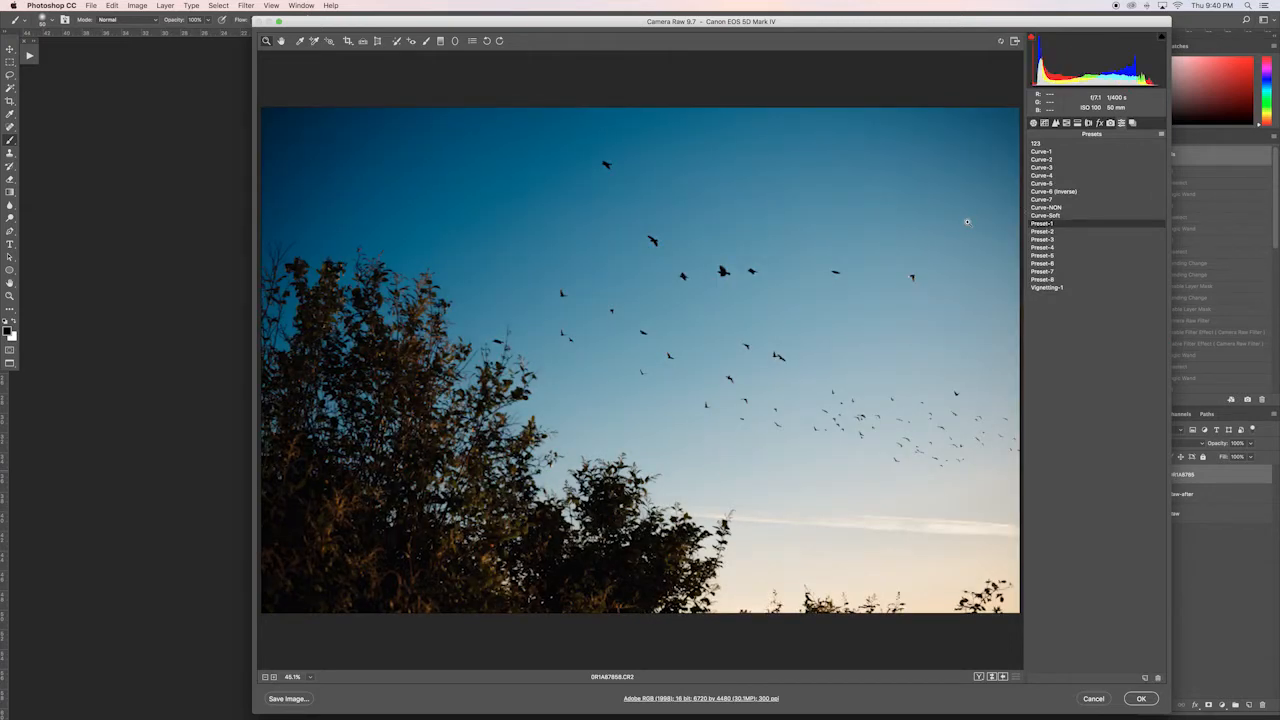
left_click(1141, 699)
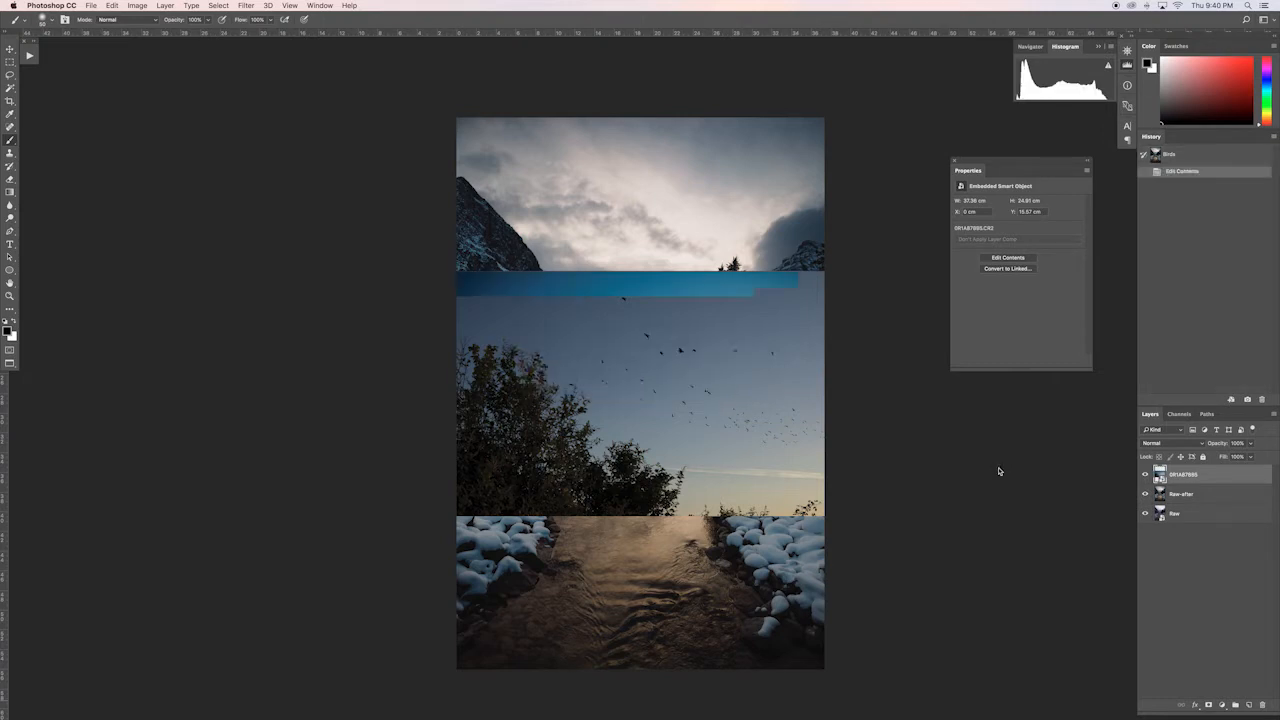
Step: Reduce the bird layer's opacity to about half and move it over the sky in the landscape's upper-left area
key("v")
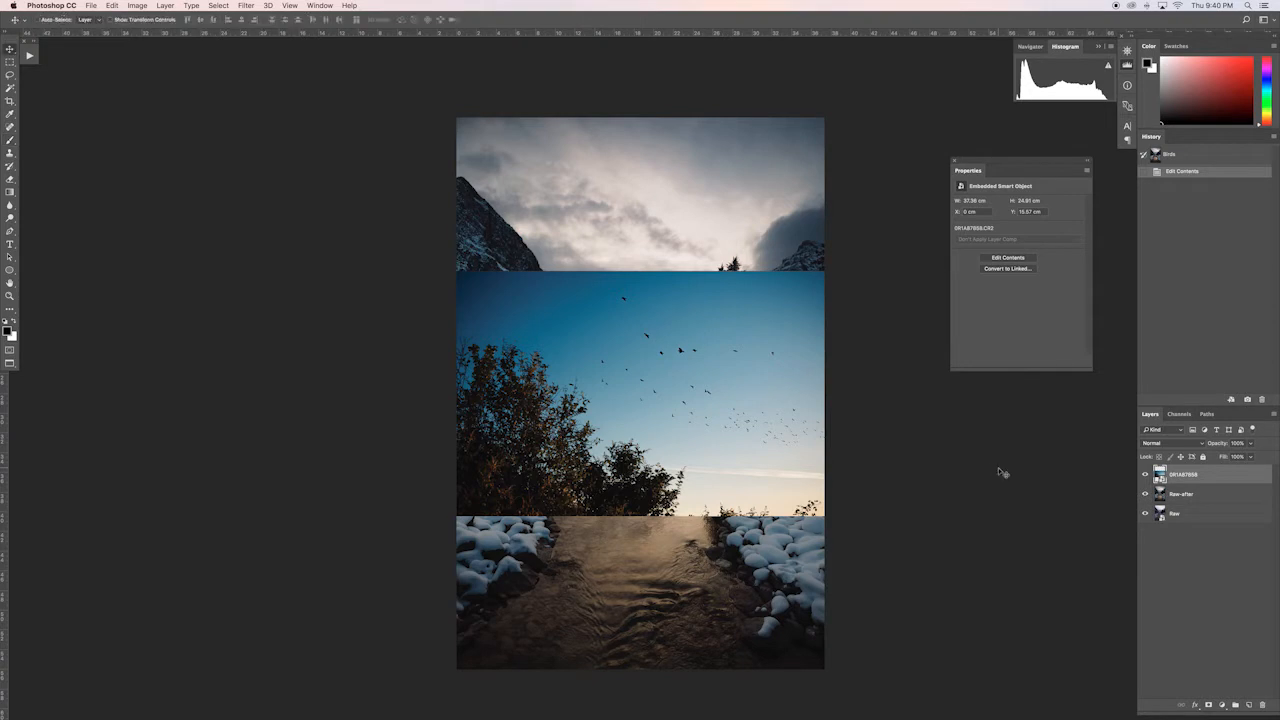
key("5")
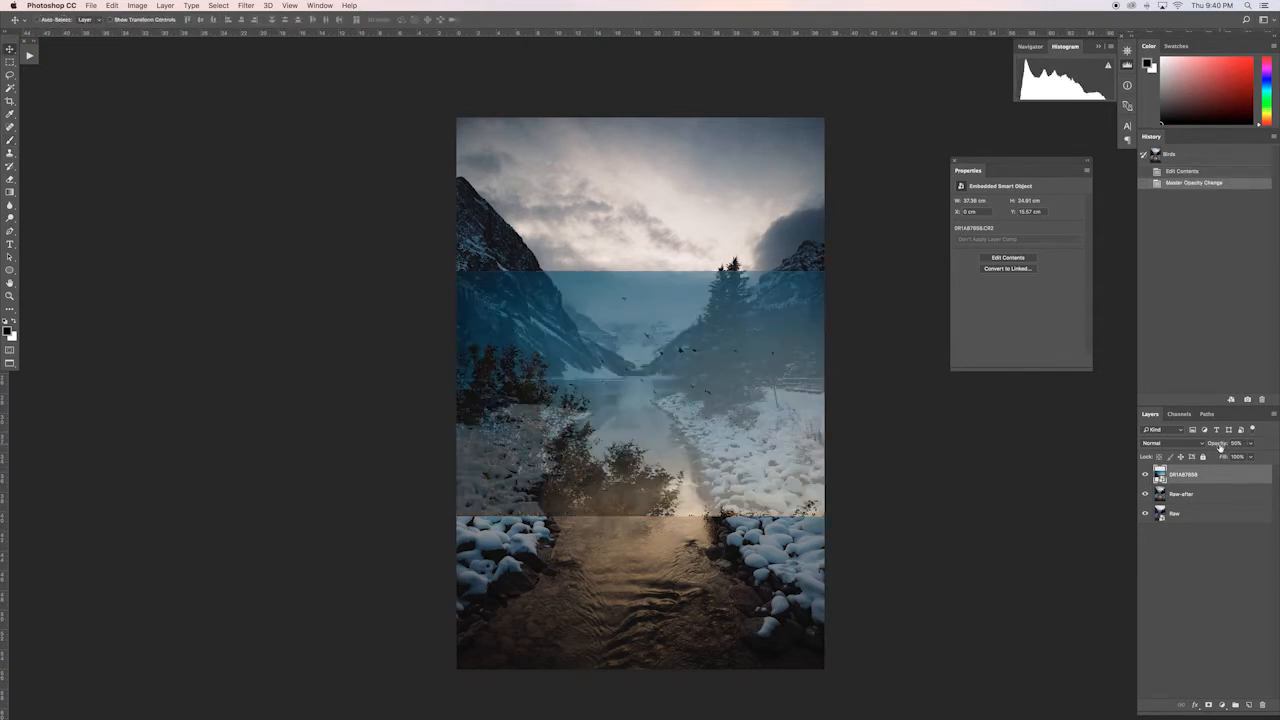
left_click_drag(1224, 449, 1222, 448)
left_click_drag(721, 397, 577, 228)
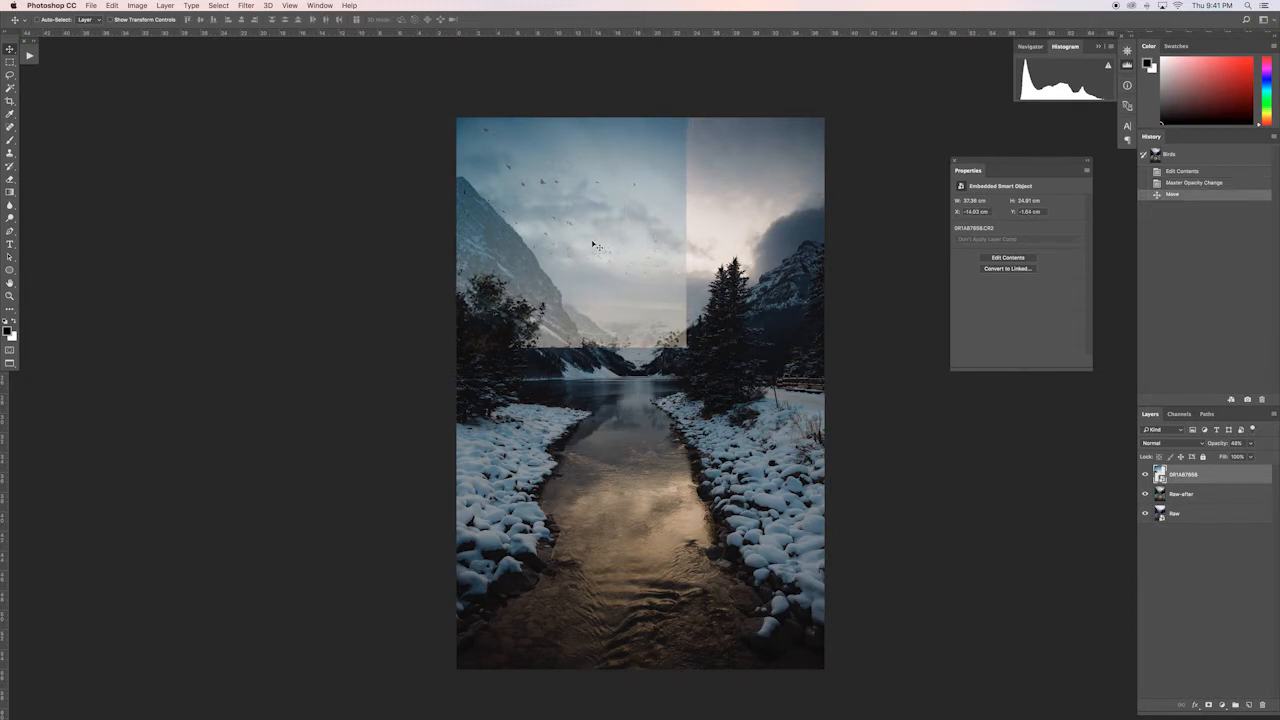
left_click_drag(592, 245, 594, 246)
key("Up")
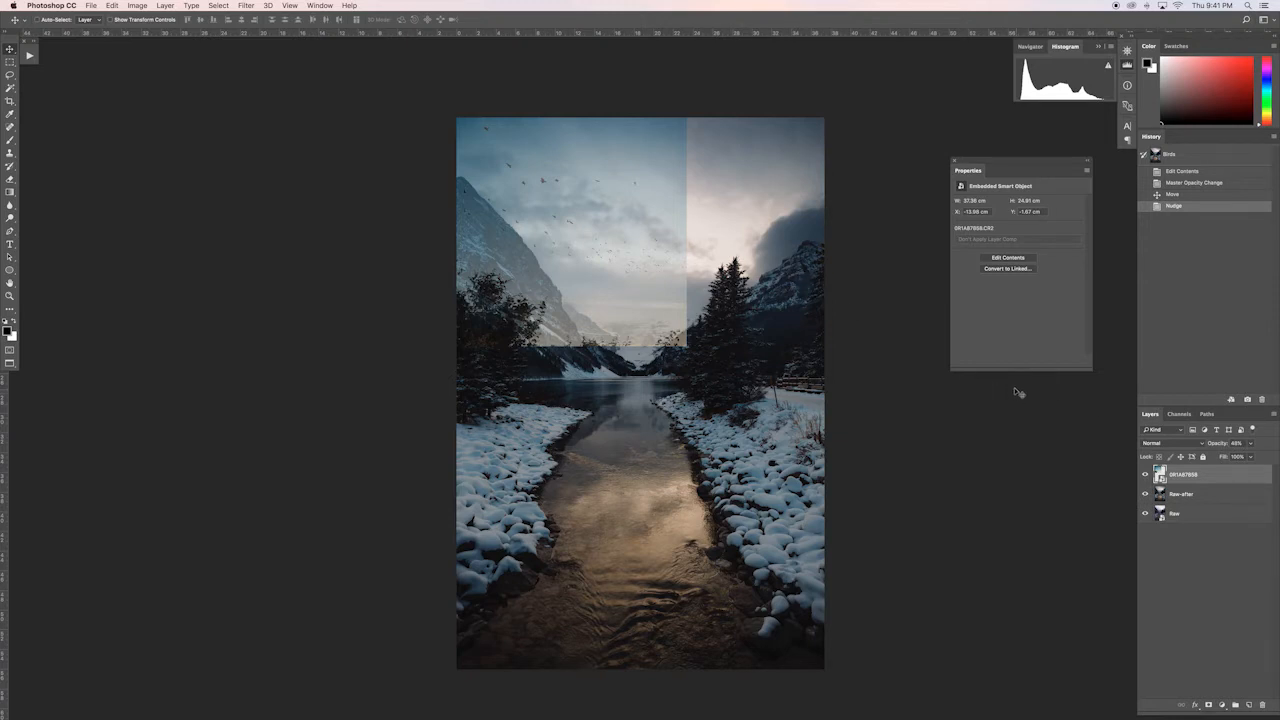
Step: Restore the bird layer's opacity to 100% and set its blending mode to Multiply, comparing it with Normal
key("0")
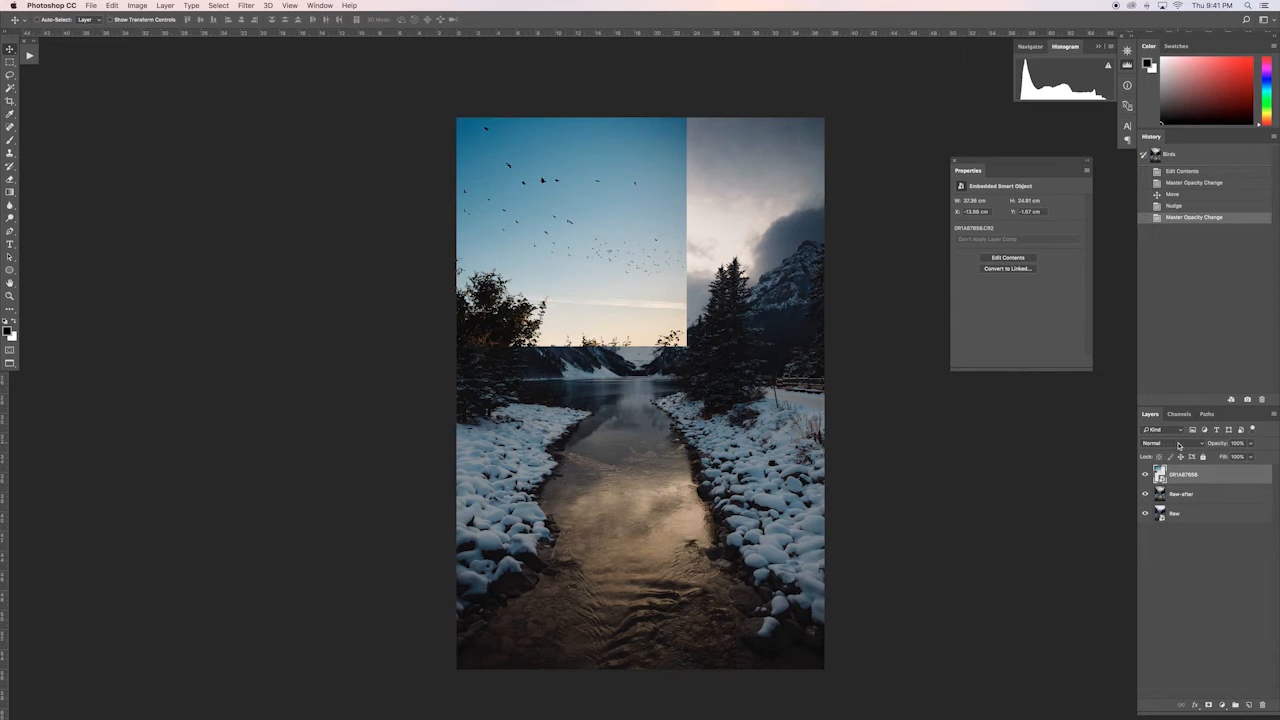
left_click(1177, 446)
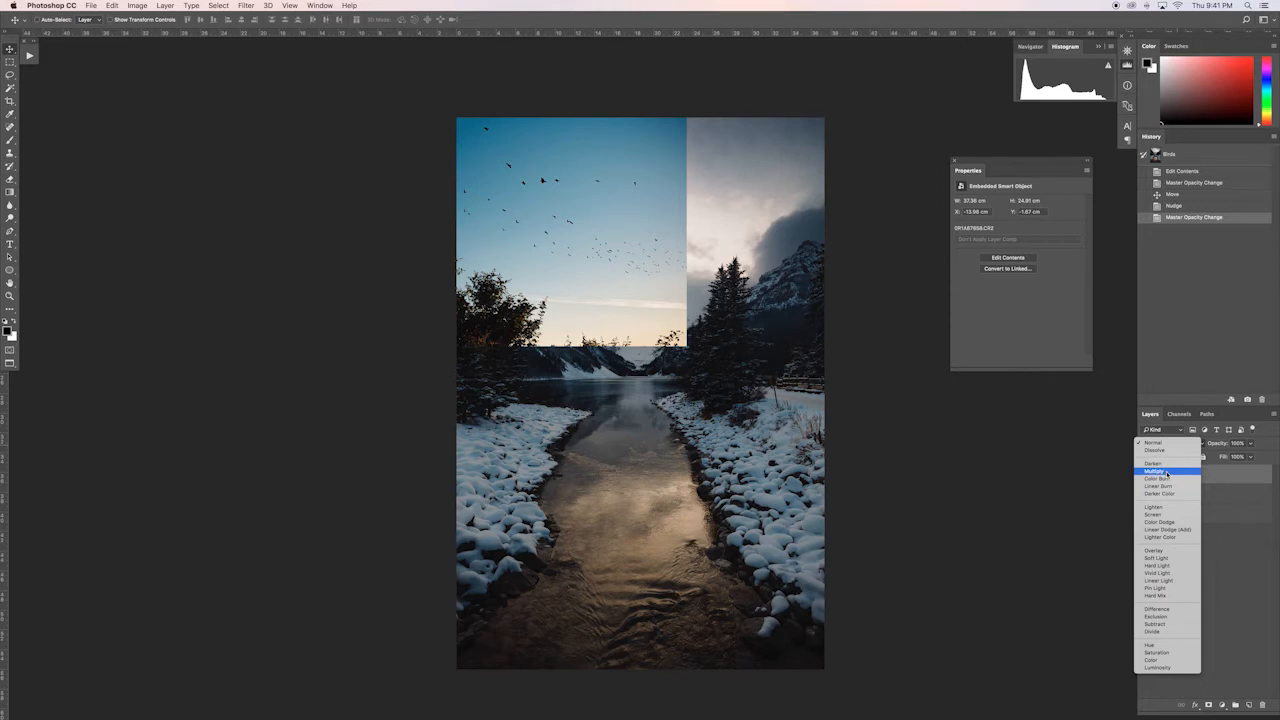
left_click(1165, 471)
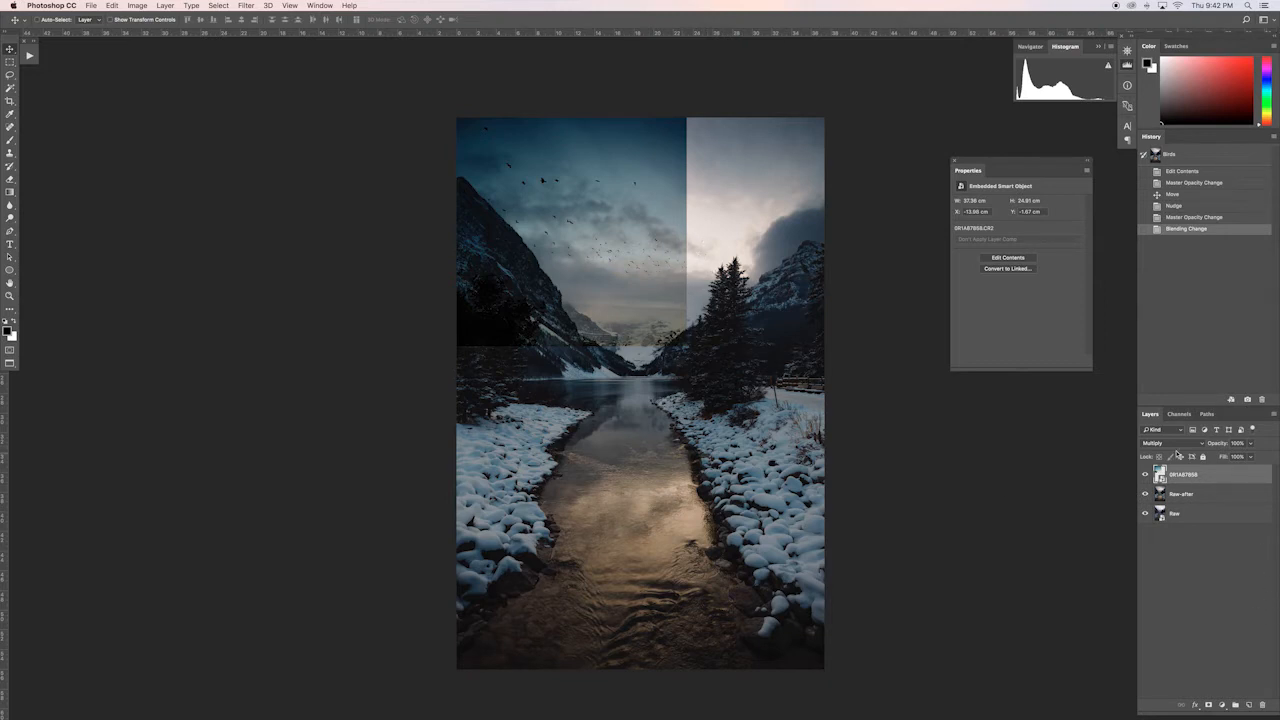
left_click(1170, 443)
left_click(1171, 416)
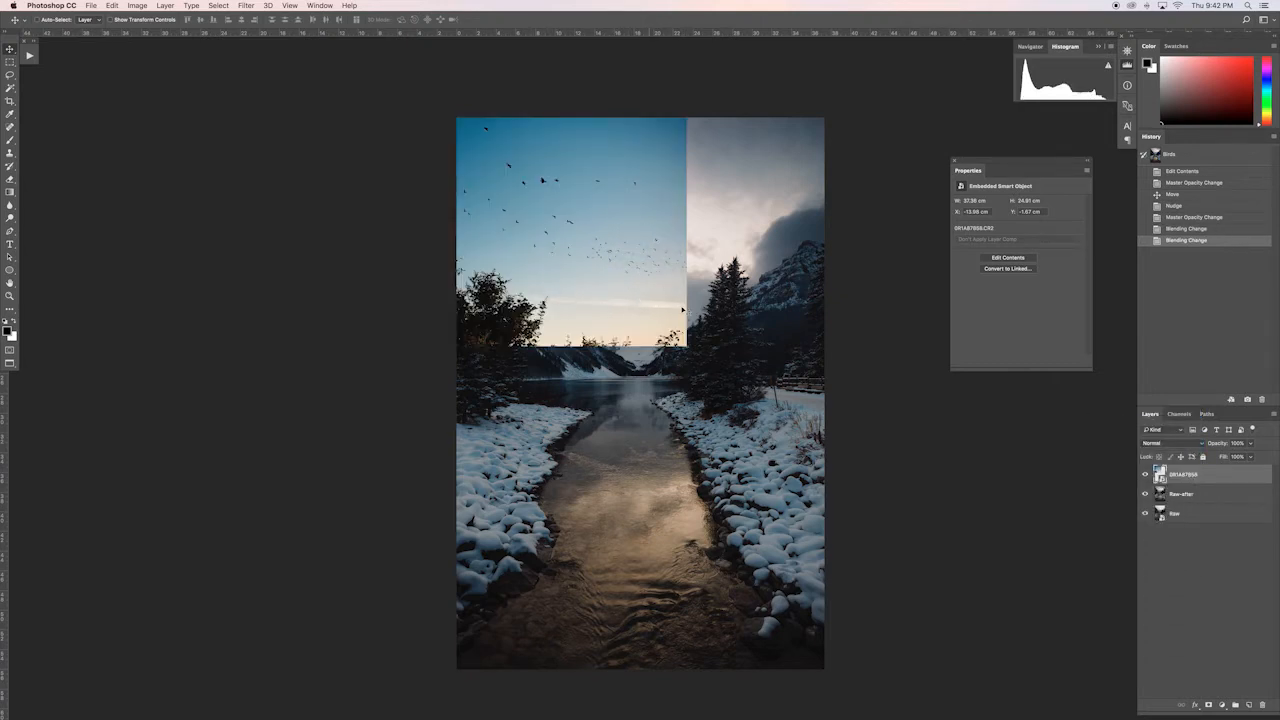
left_click(1177, 443)
left_click(1168, 471)
left_click(1221, 706)
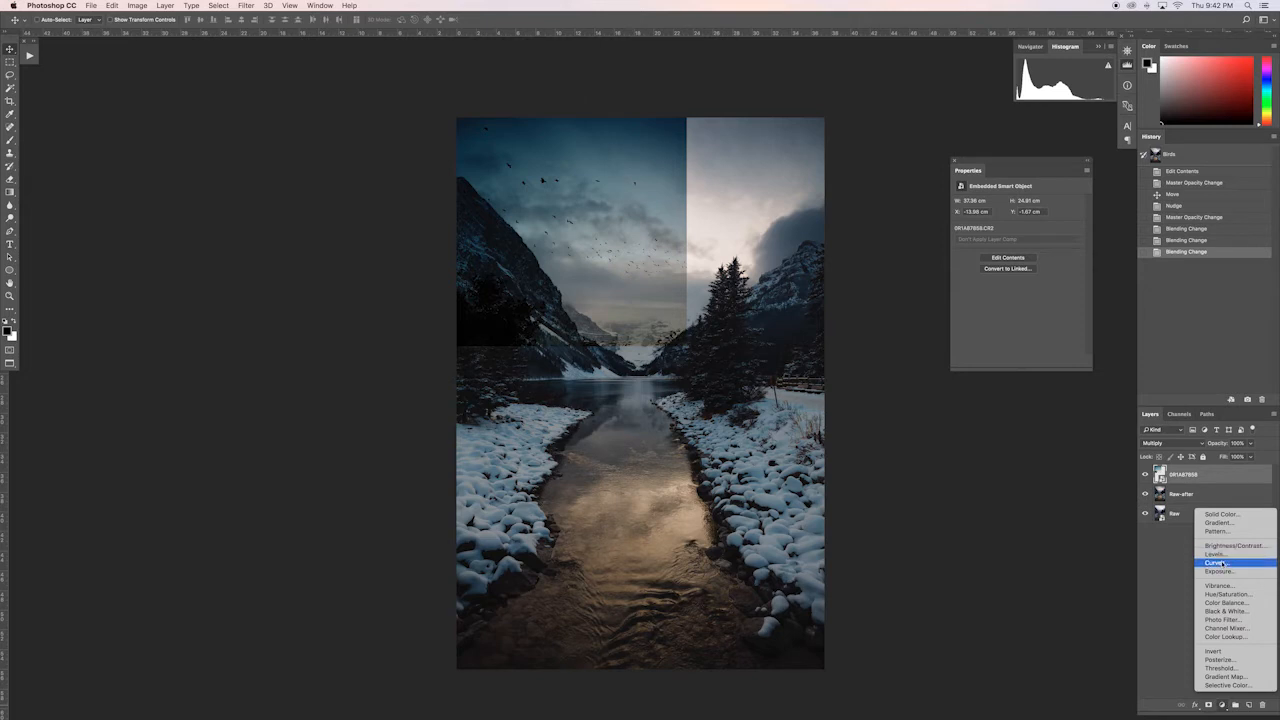
left_click(1187, 568)
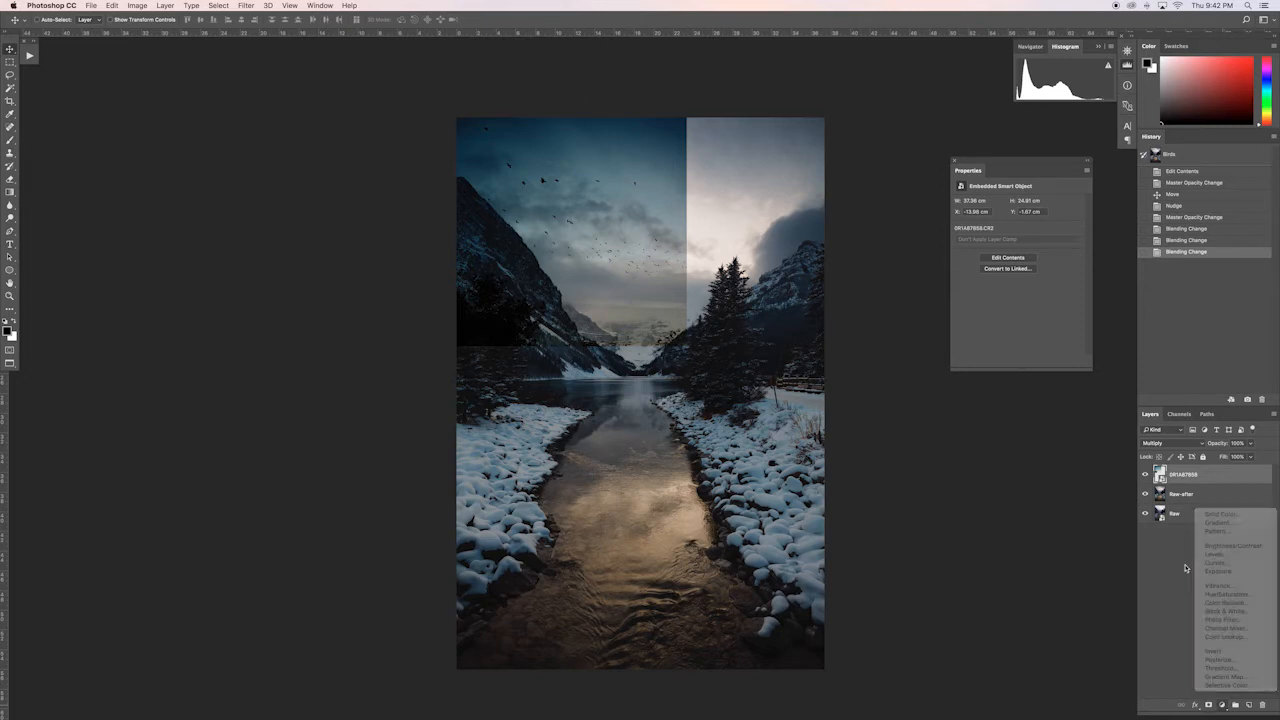
left_click(1222, 706)
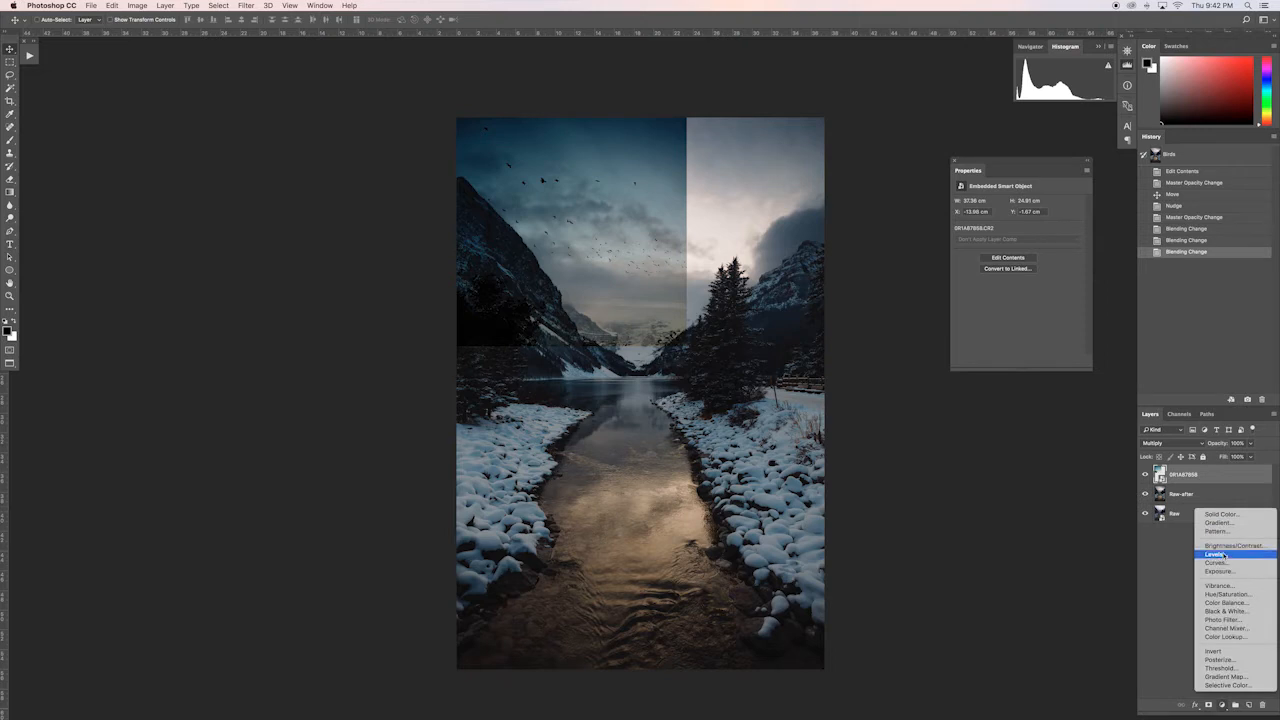
left_click(1177, 549)
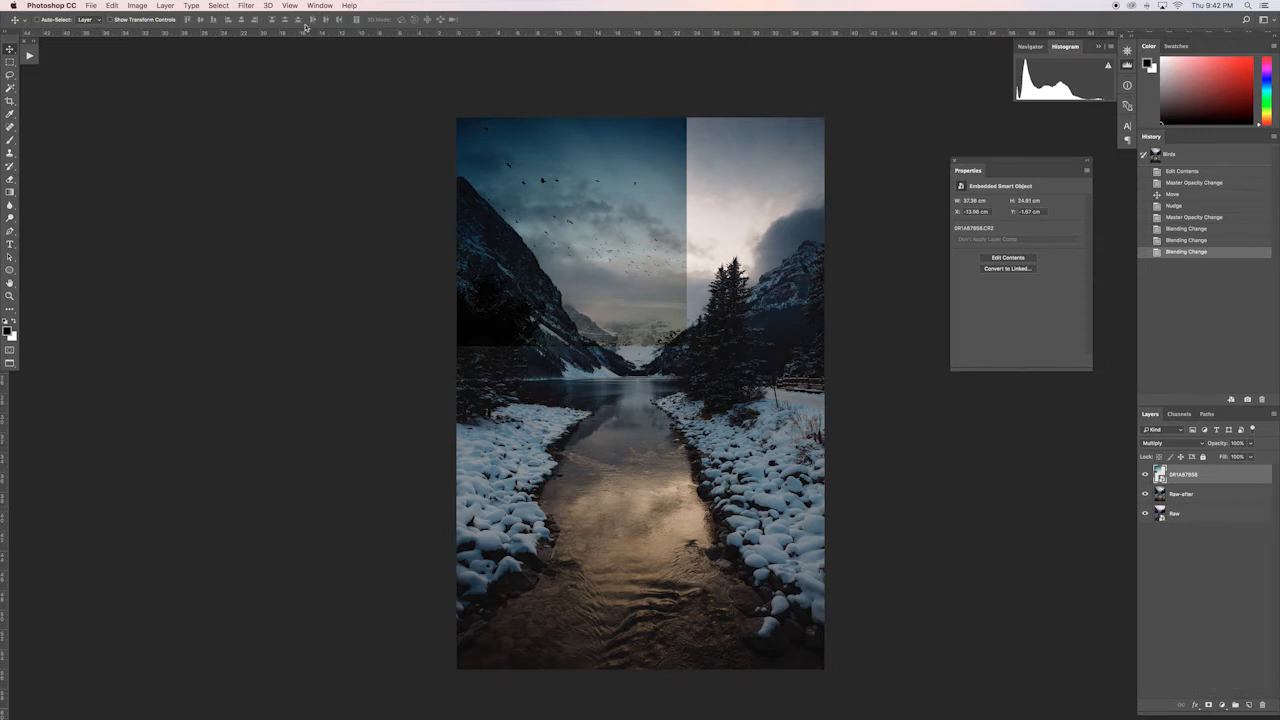
Step: Apply a Camera Raw Filter to the bird layer with Highlights raised to about +60 and Whites to about +29
left_click(245, 5)
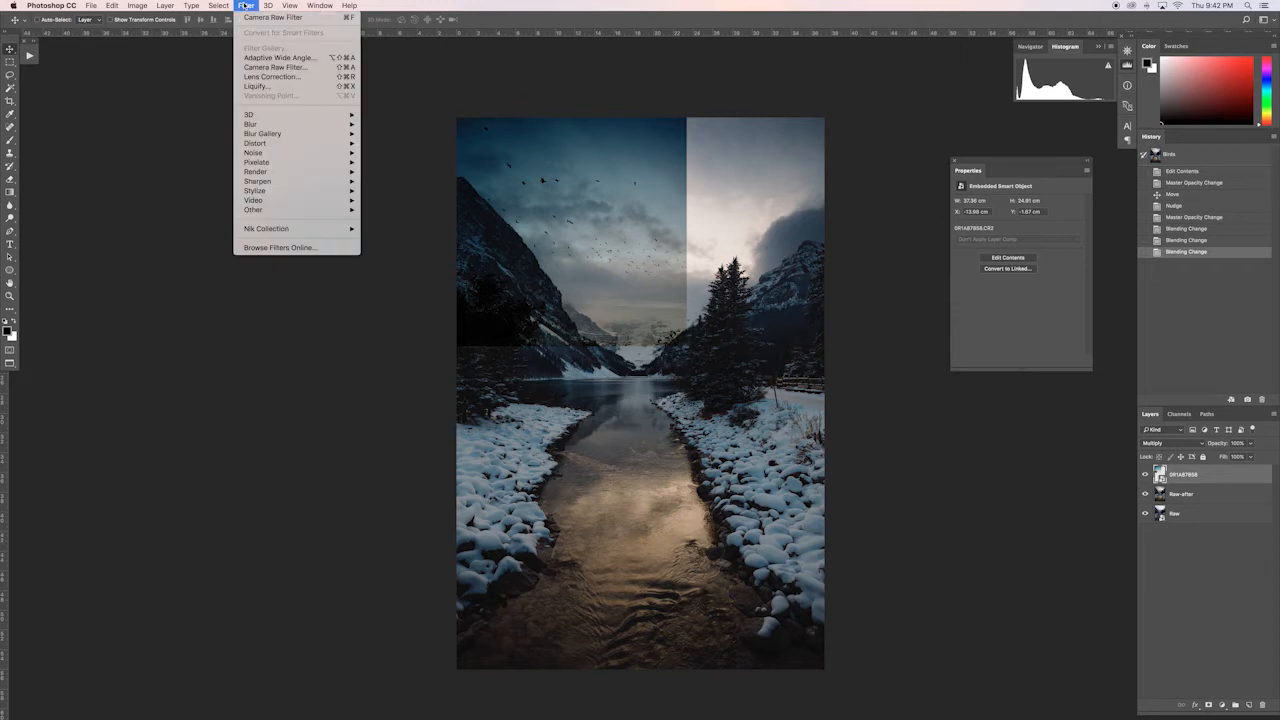
left_click(285, 67)
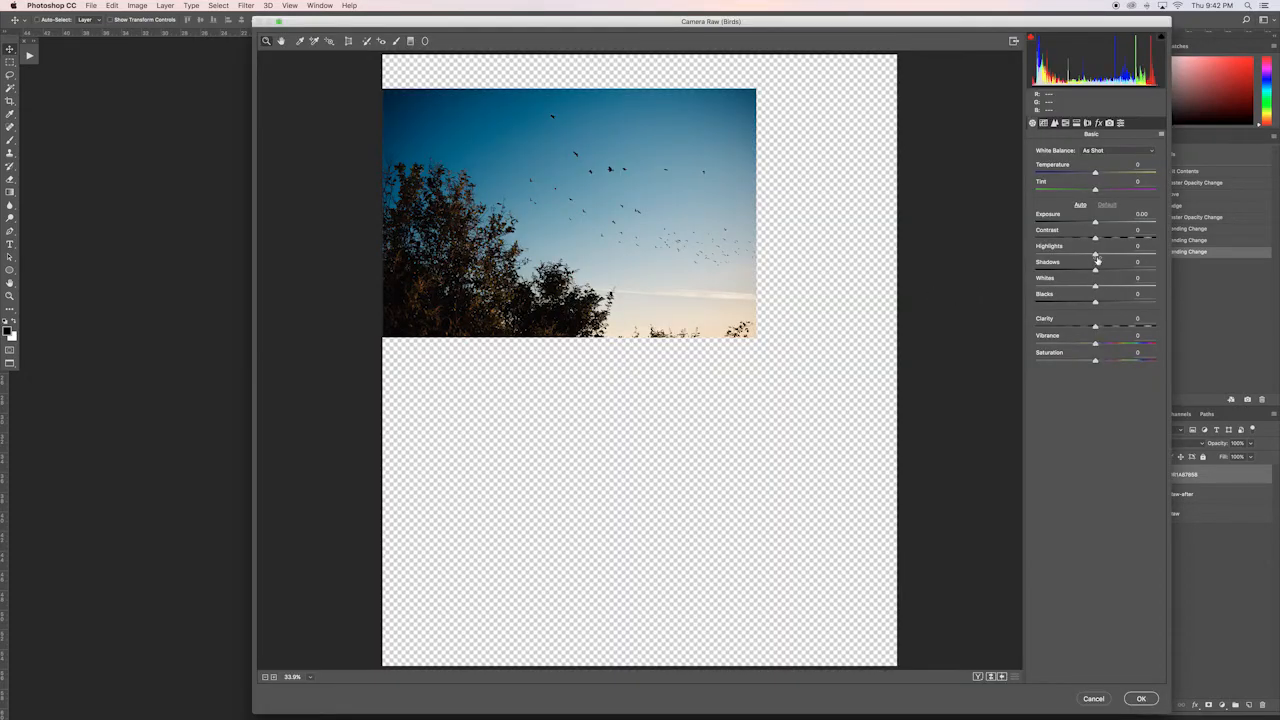
left_click_drag(1095, 255, 1131, 262)
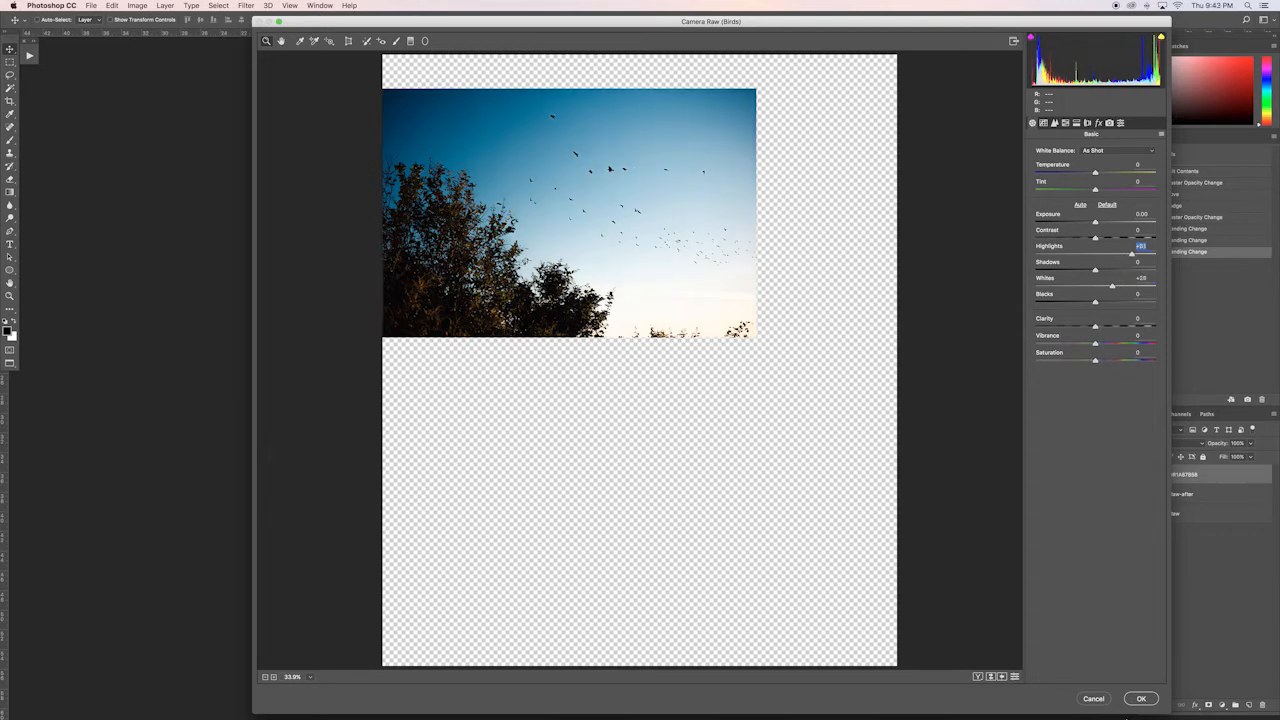
left_click(1140, 699)
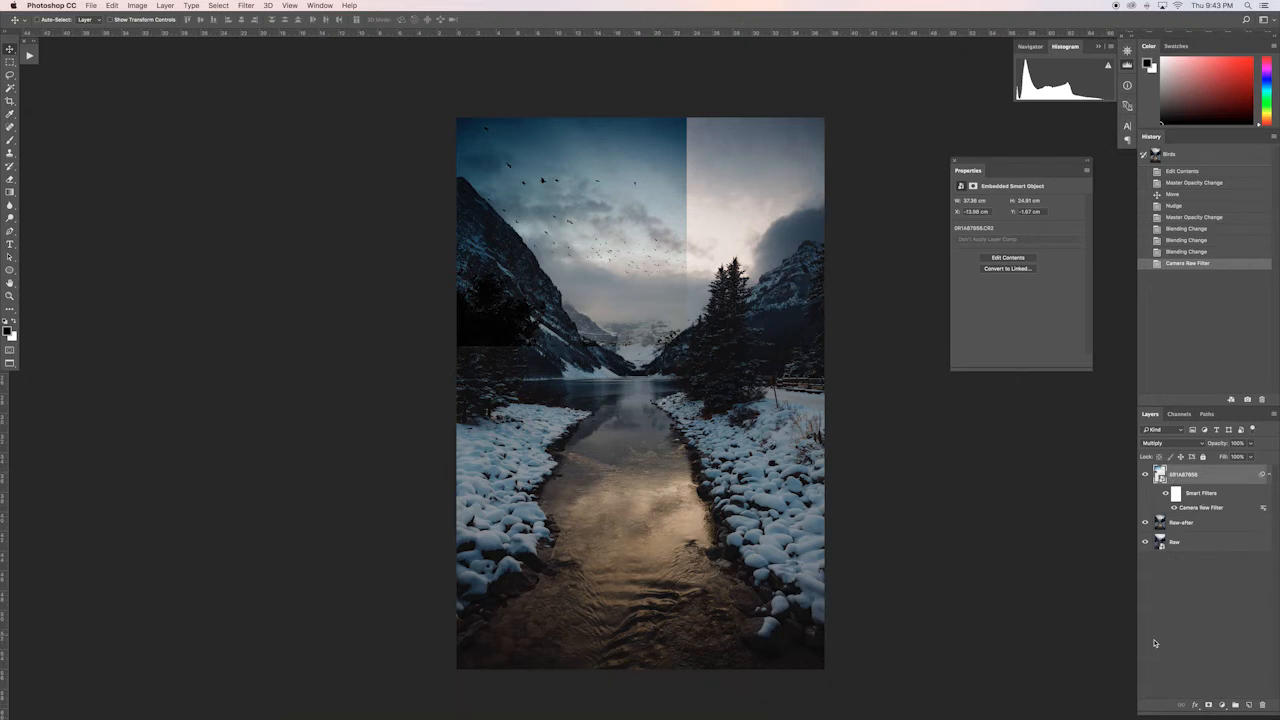
Step: Add a layer mask to the bird layer and try a Magic Wand selection of the sky with tolerance 7
left_click(1209, 706)
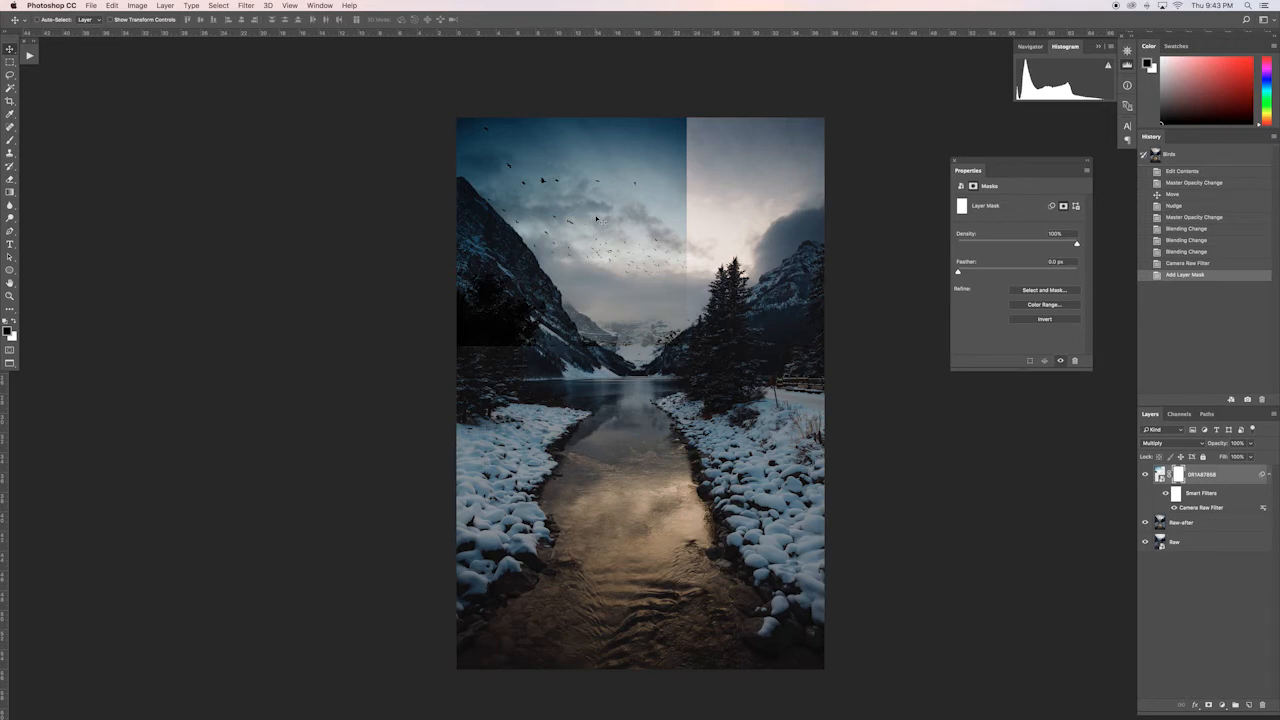
left_click(10, 88)
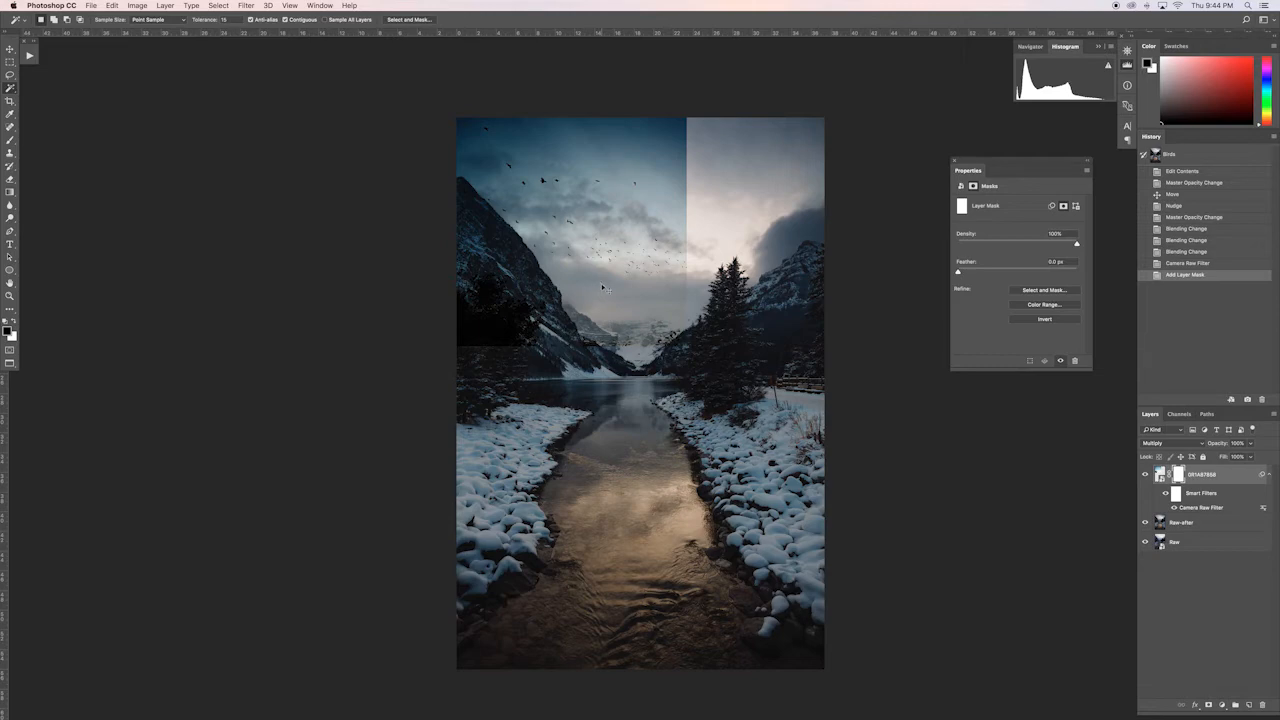
key("super+equal")
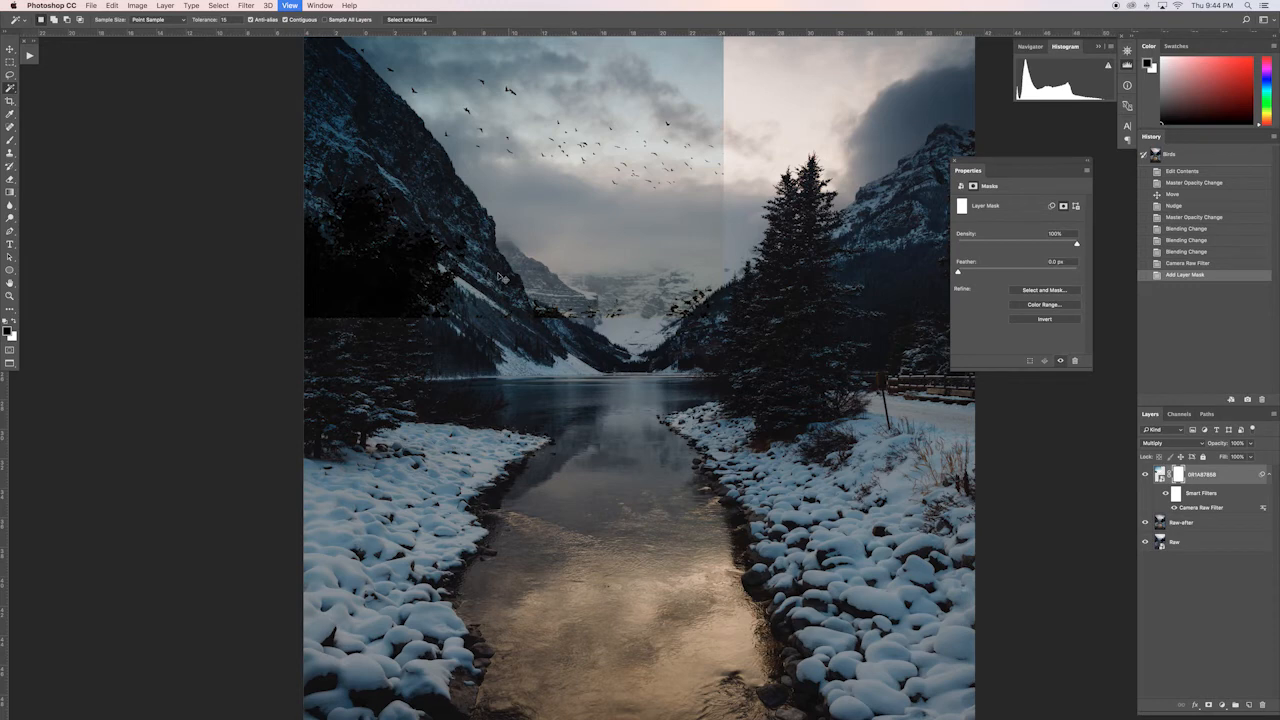
key("super+equal")
key("super+equal")
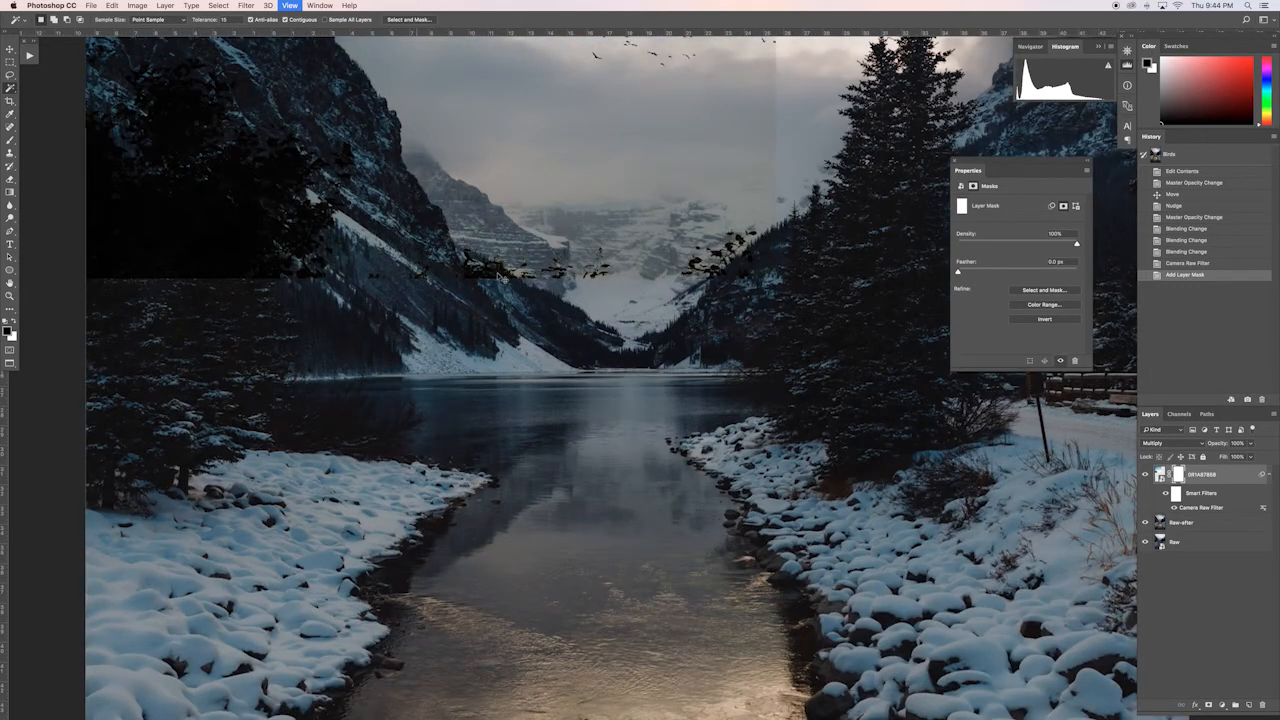
scroll(610, 378, "up", 5)
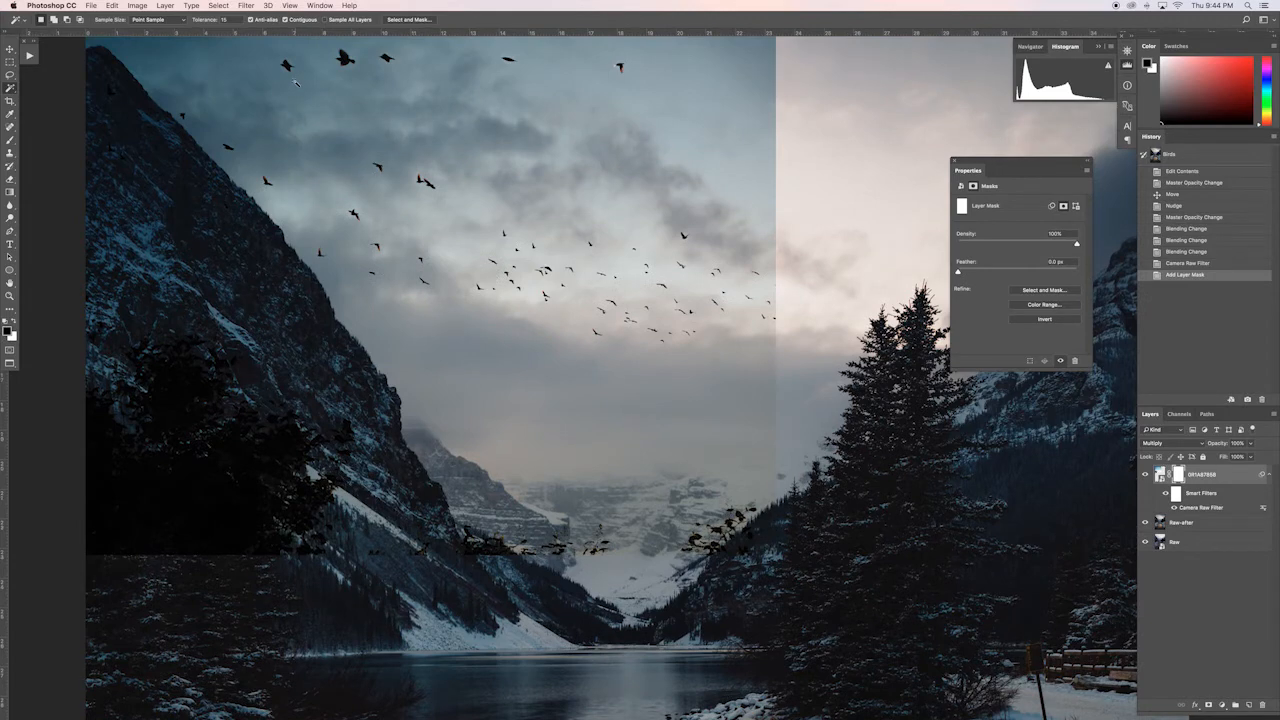
left_click(208, 22)
left_click_drag(198, 28, 195, 30)
left_click(509, 356)
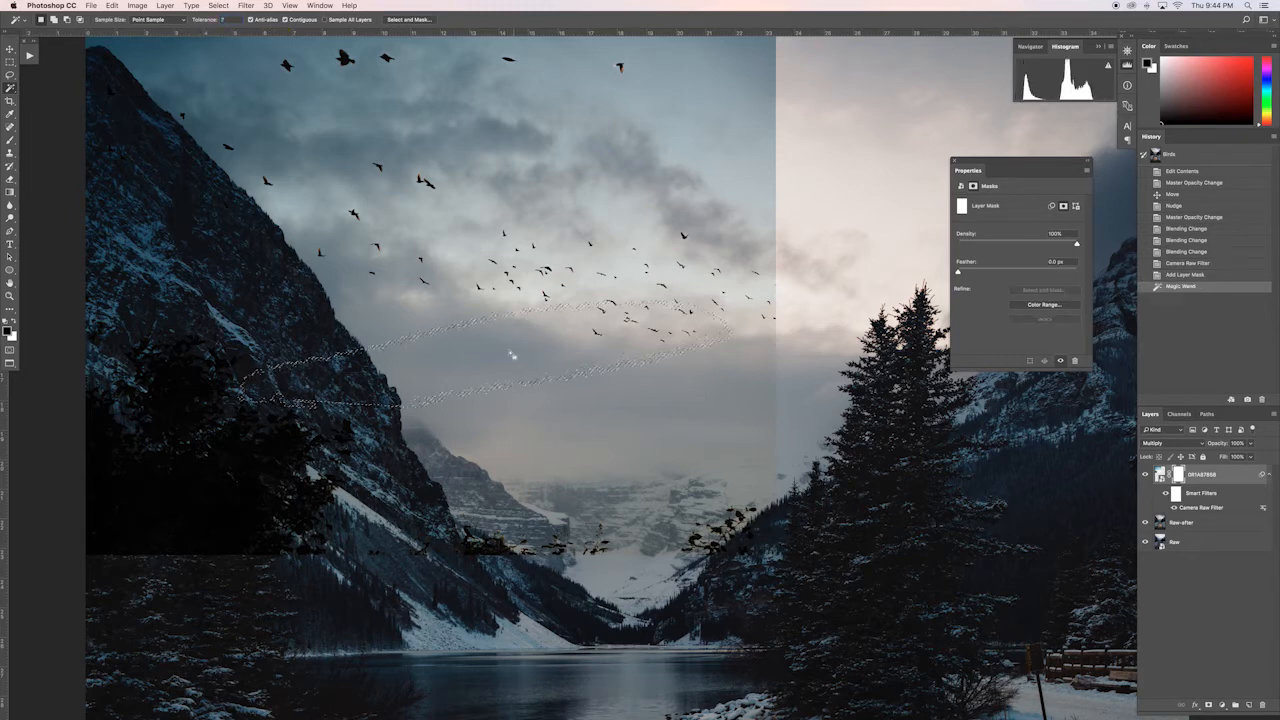
Step: Set the bird layer's blending mode to Normal and select its bright lower sky with the Magic Wand at tolerance 57
left_click(1173, 444)
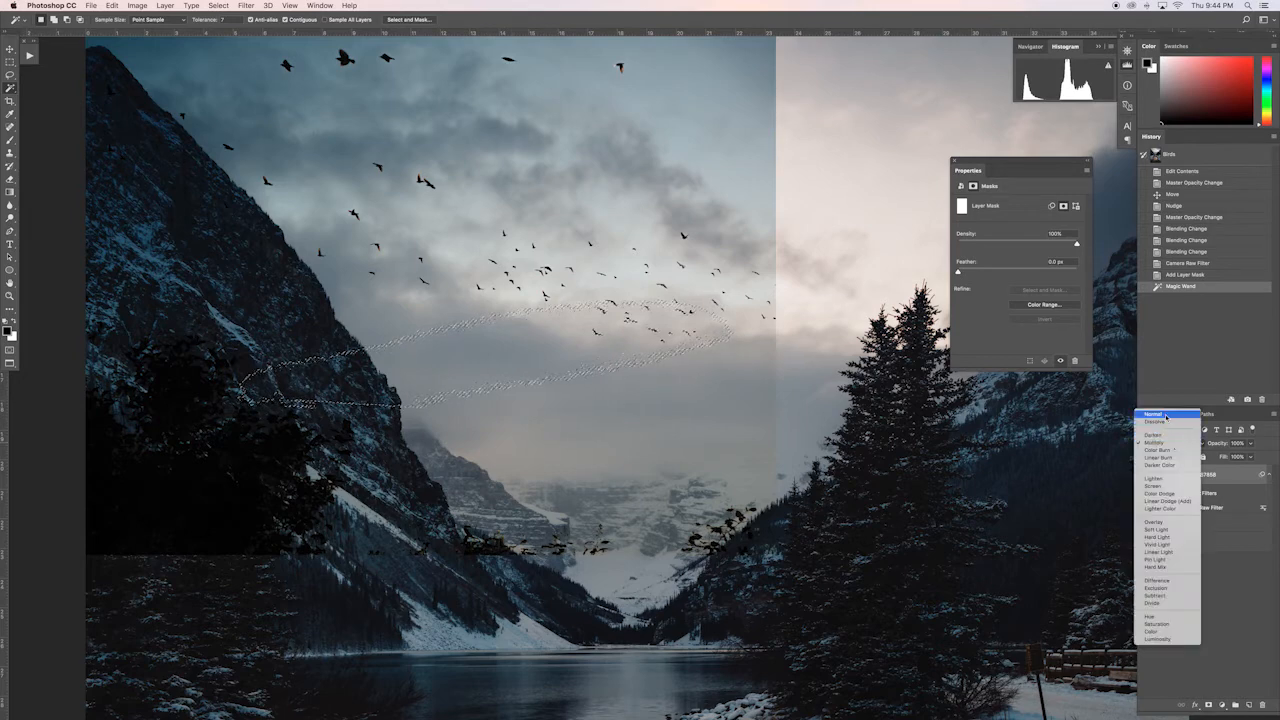
left_click(1160, 414)
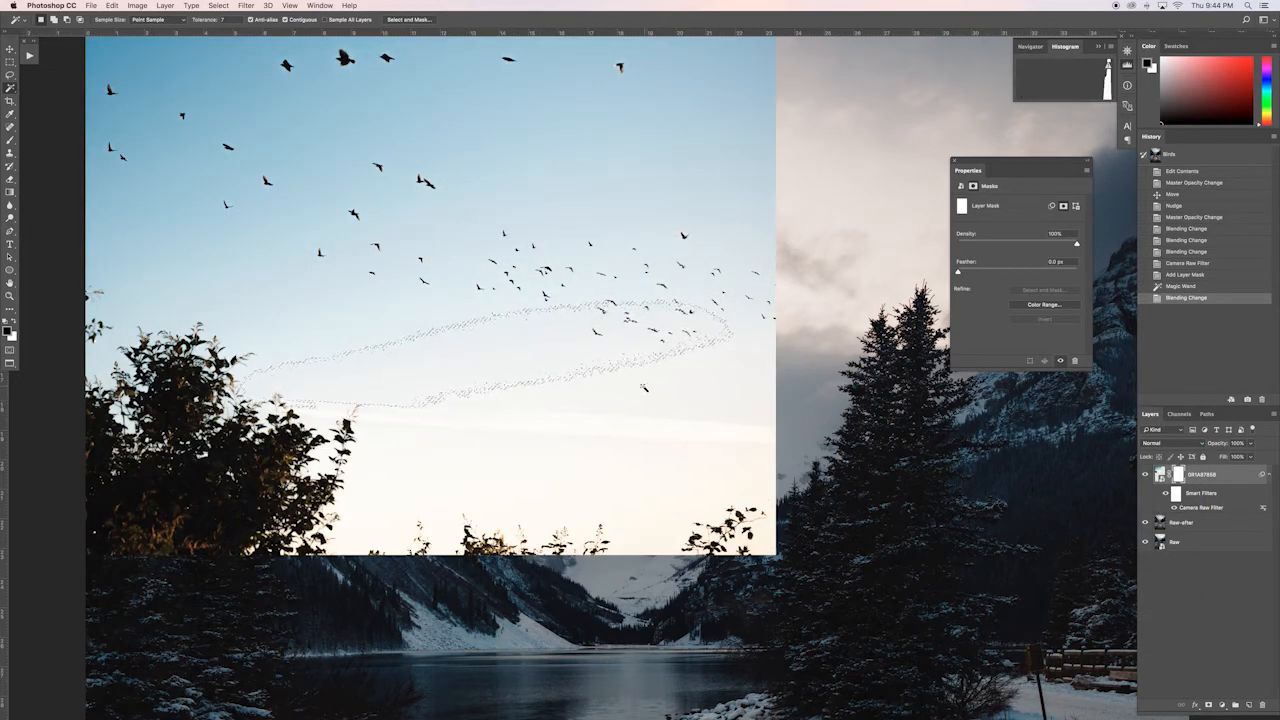
left_click_drag(206, 21, 247, 23)
left_click(571, 403)
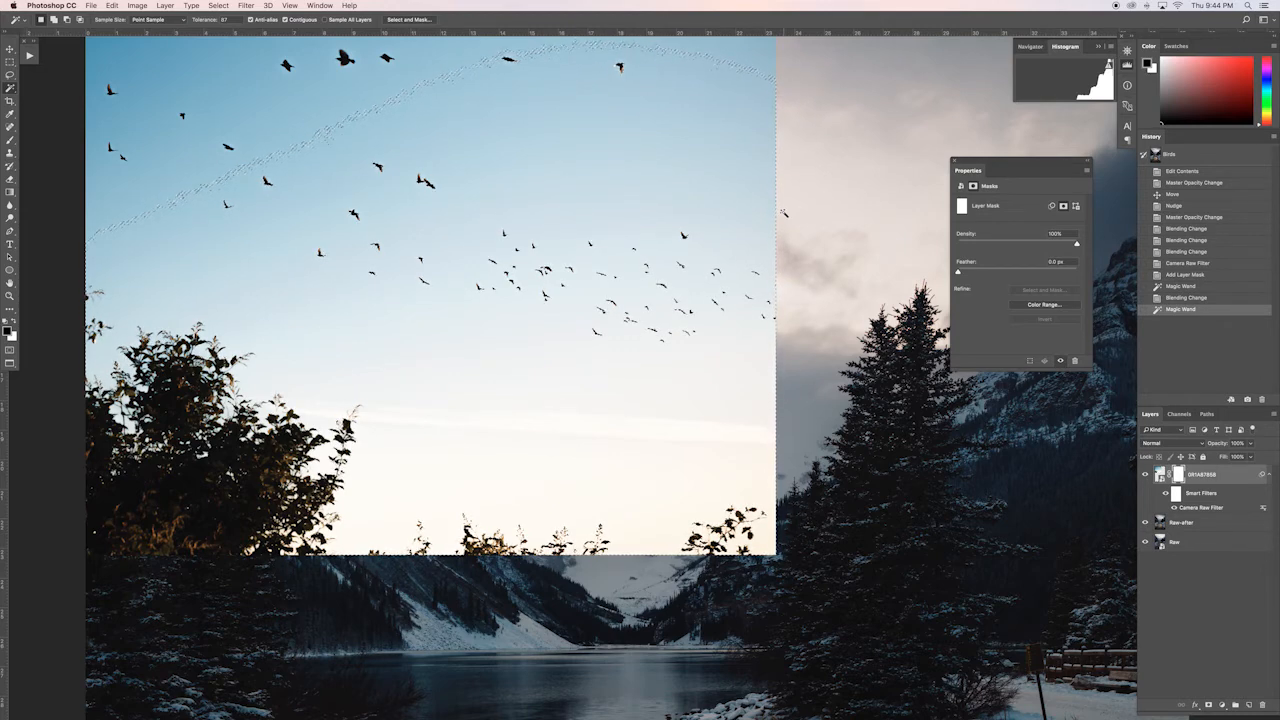
Step: Set the Magic Wand tolerance to 15, reselect the bright sky behind the lower birds and fill it black on the layer mask
double_click(225, 20)
type("15")
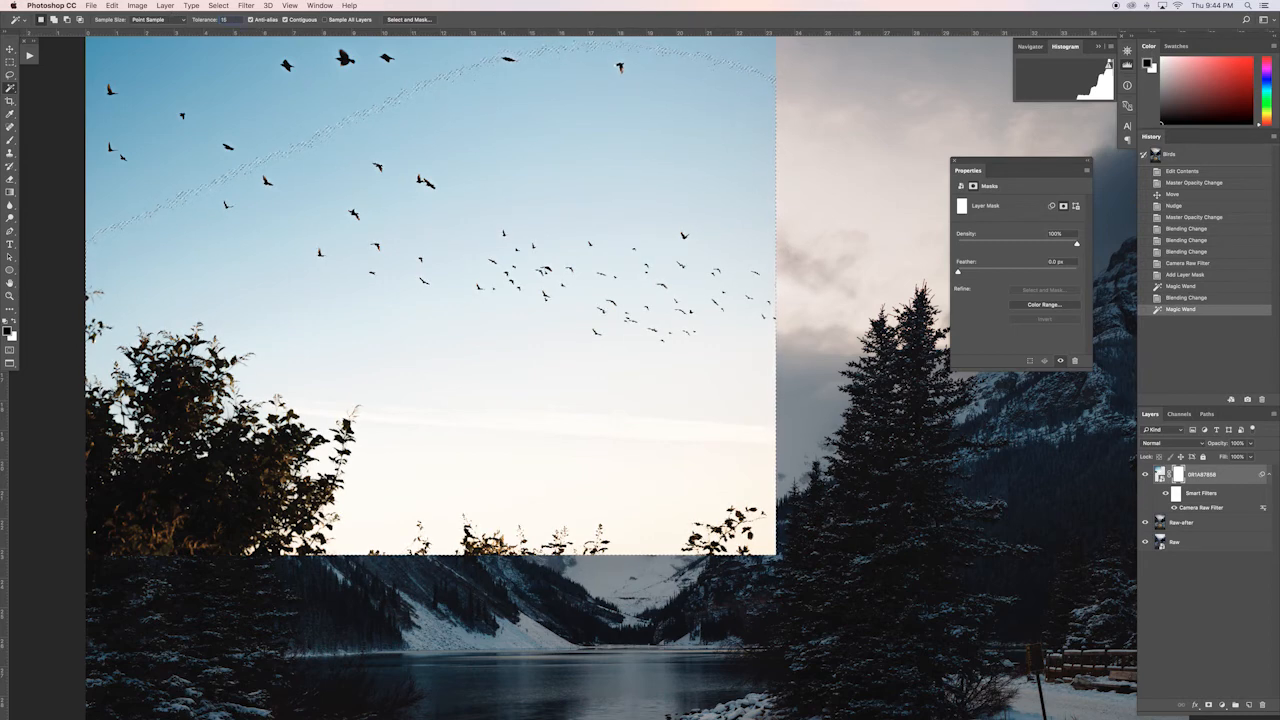
key("super+d")
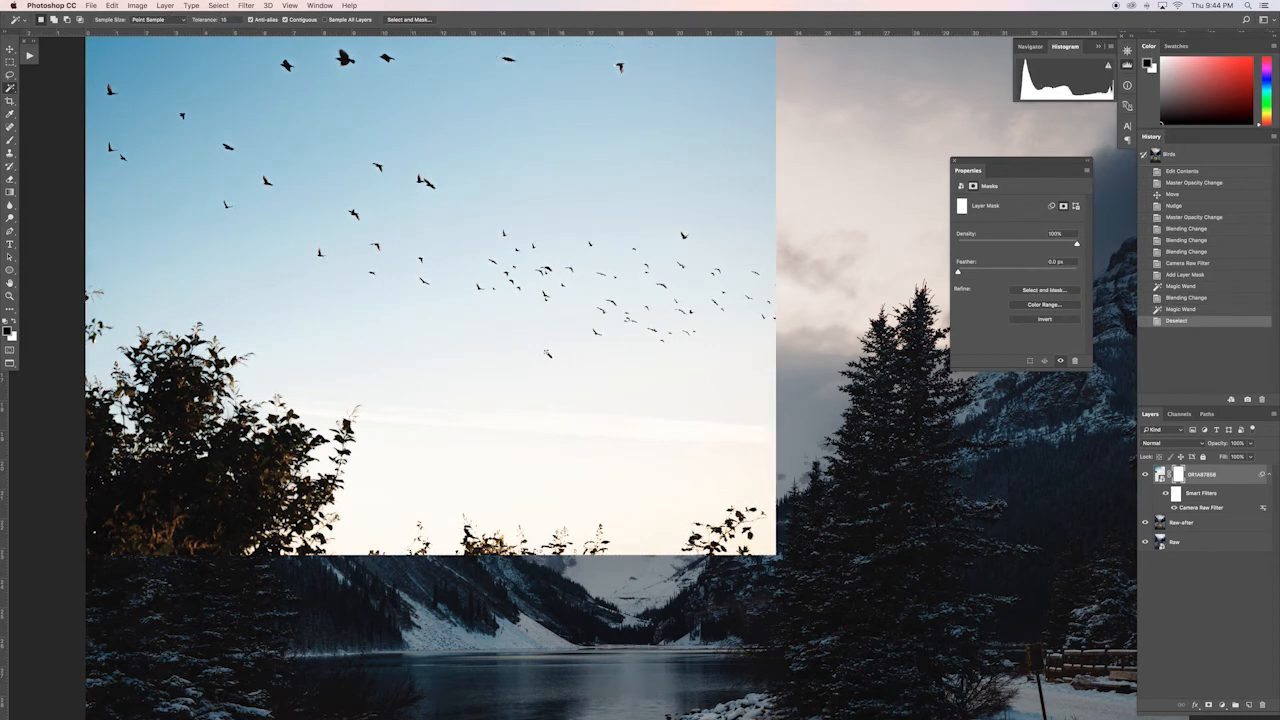
left_click(420, 470)
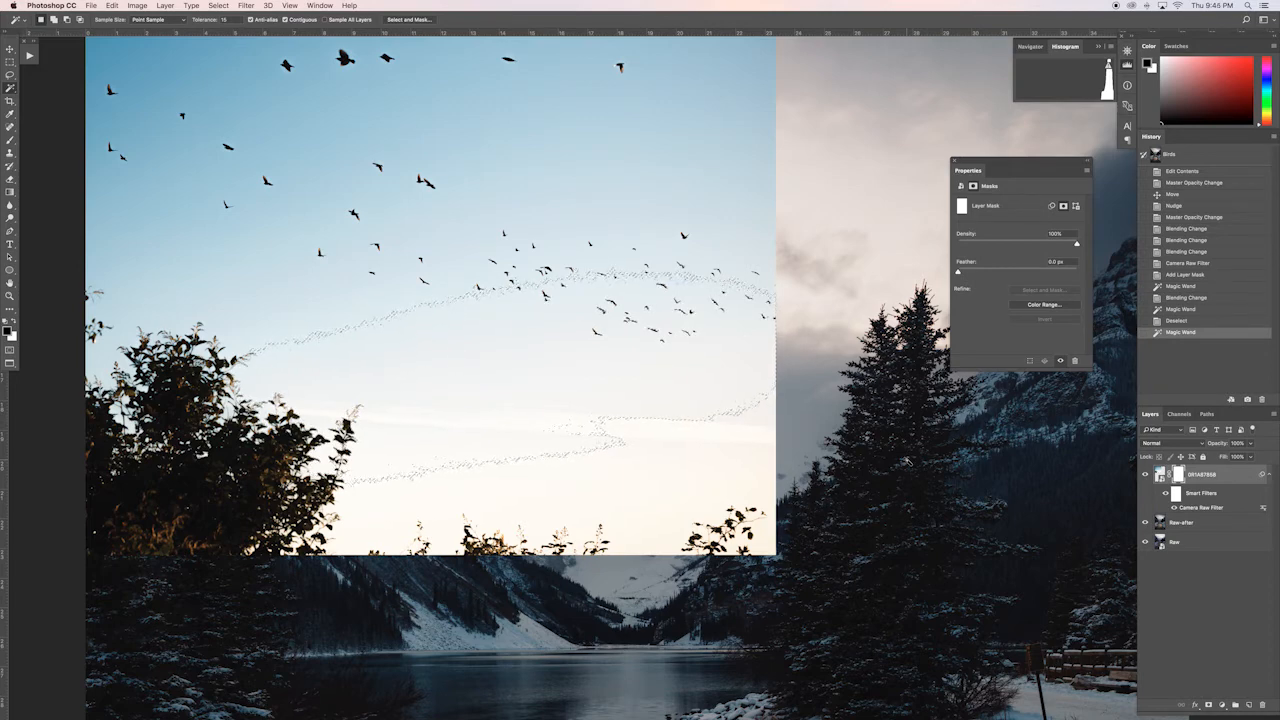
key("alt")
key("alt+BackSpace")
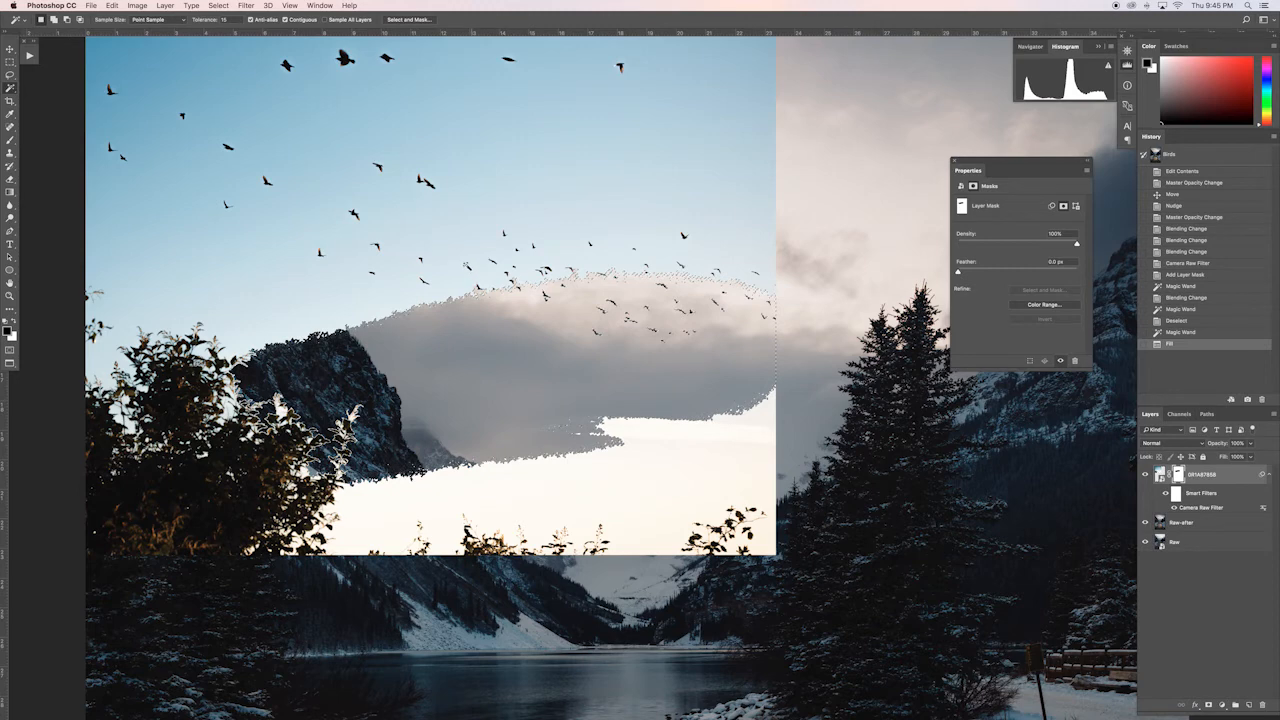
Step: Select successive higher bands of the blue sky with the Magic Wand and fill each black on the bird layer's mask
left_click(467, 266)
key("alt+BackSpace")
key("super+d")
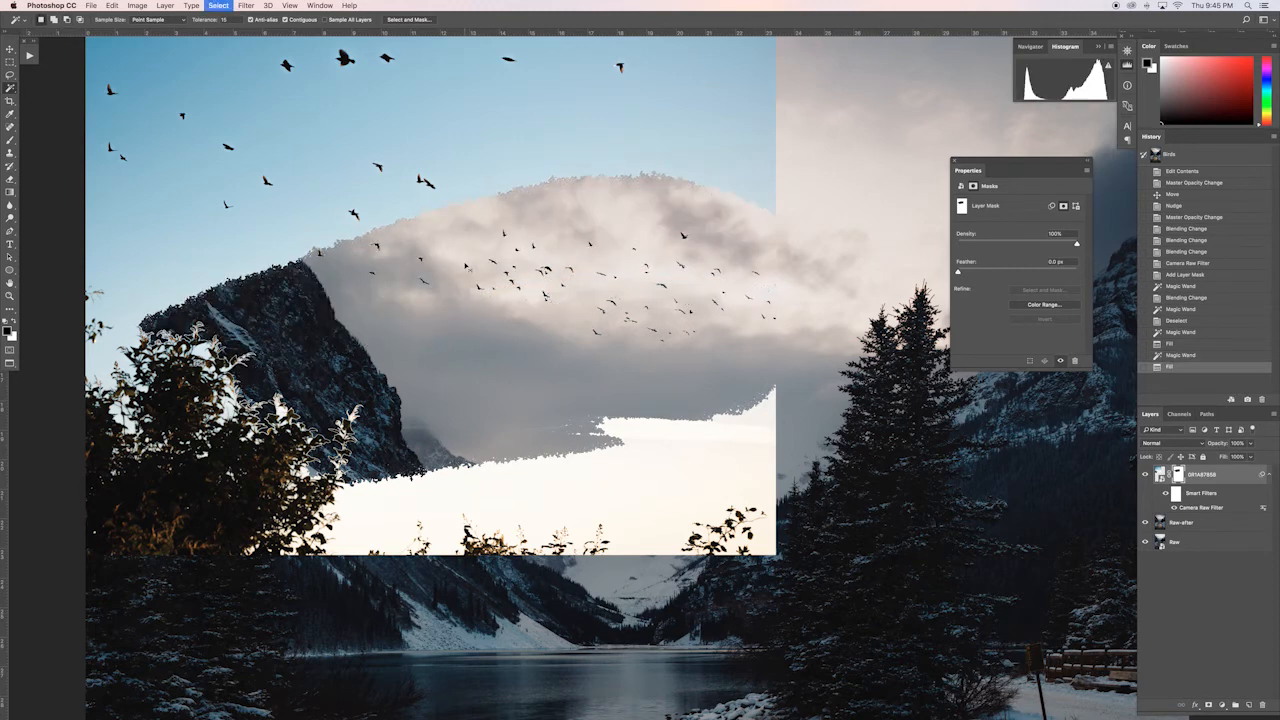
left_click(471, 173)
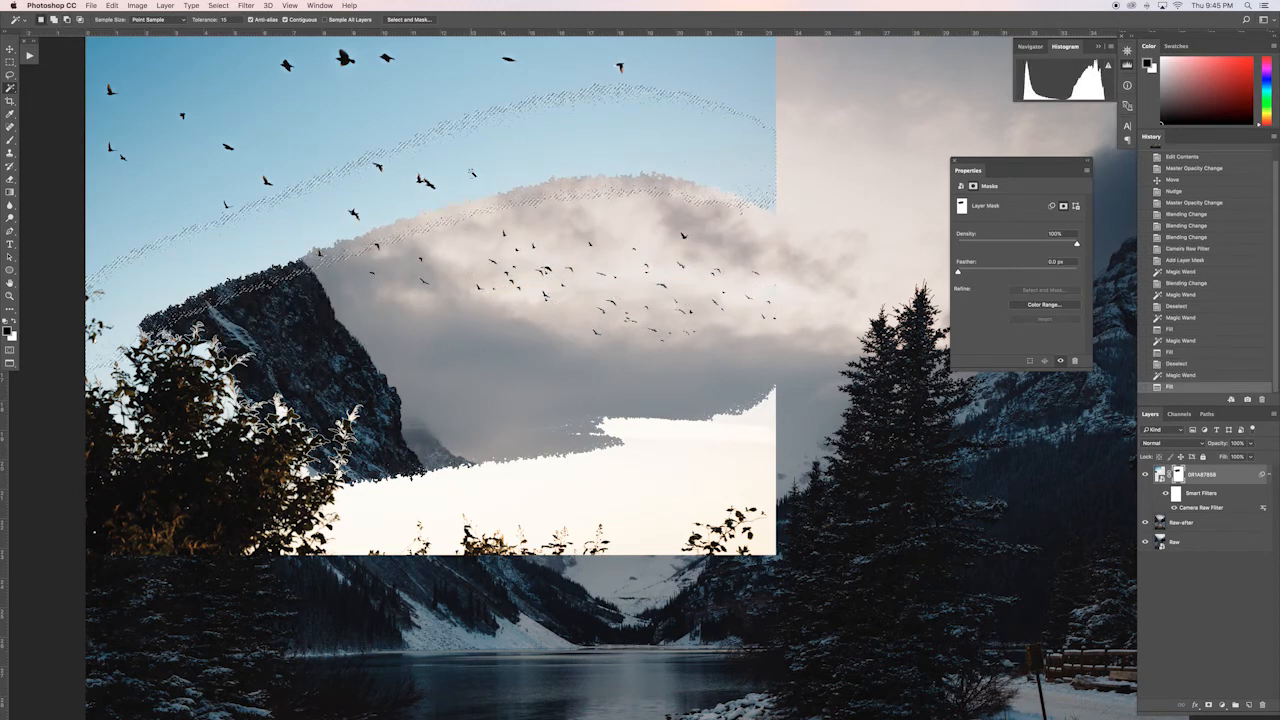
key("alt+BackSpace")
key("super+d")
left_click(363, 140)
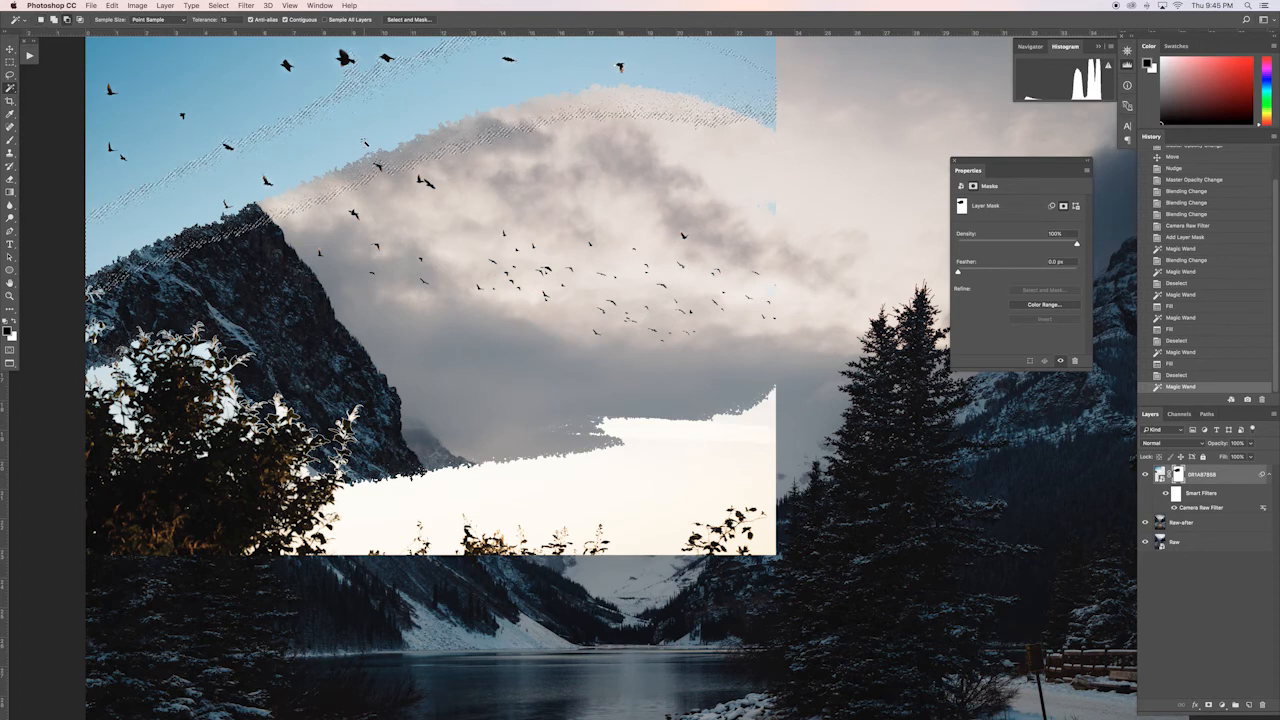
key("alt+BackSpace")
key("super+d")
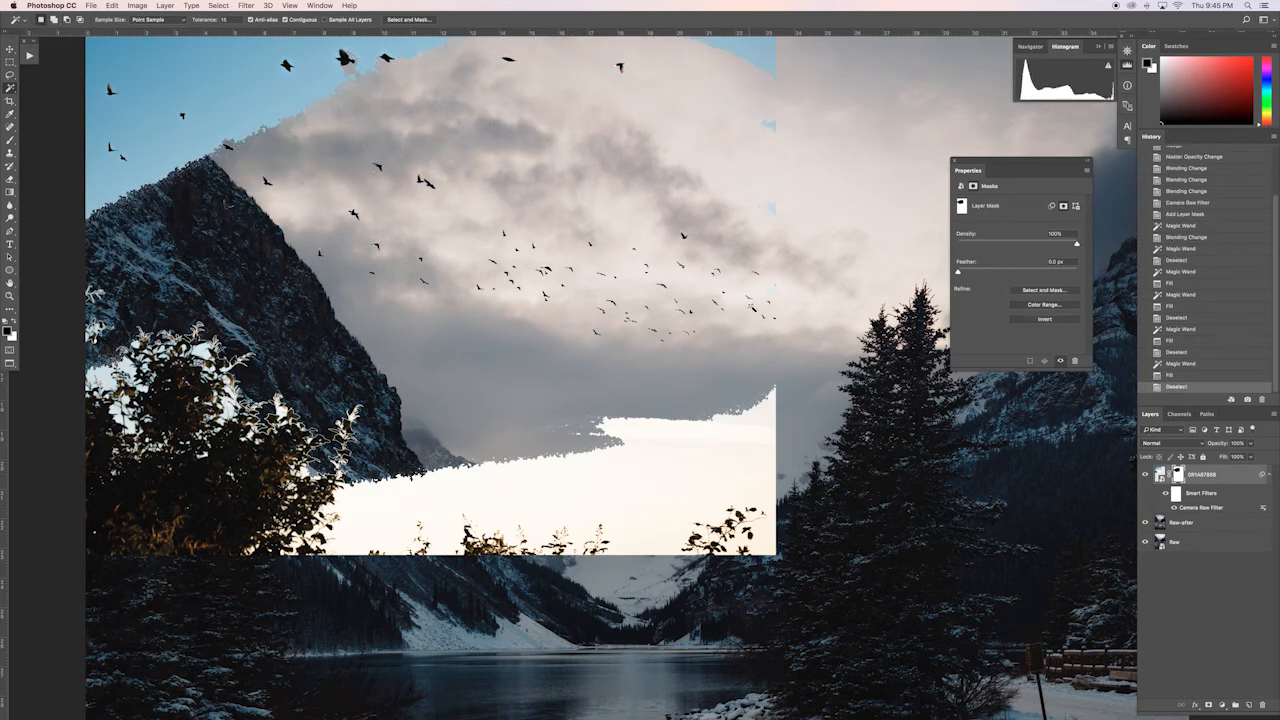
left_click(774, 293)
key("alt+BackSpace")
key("super+d")
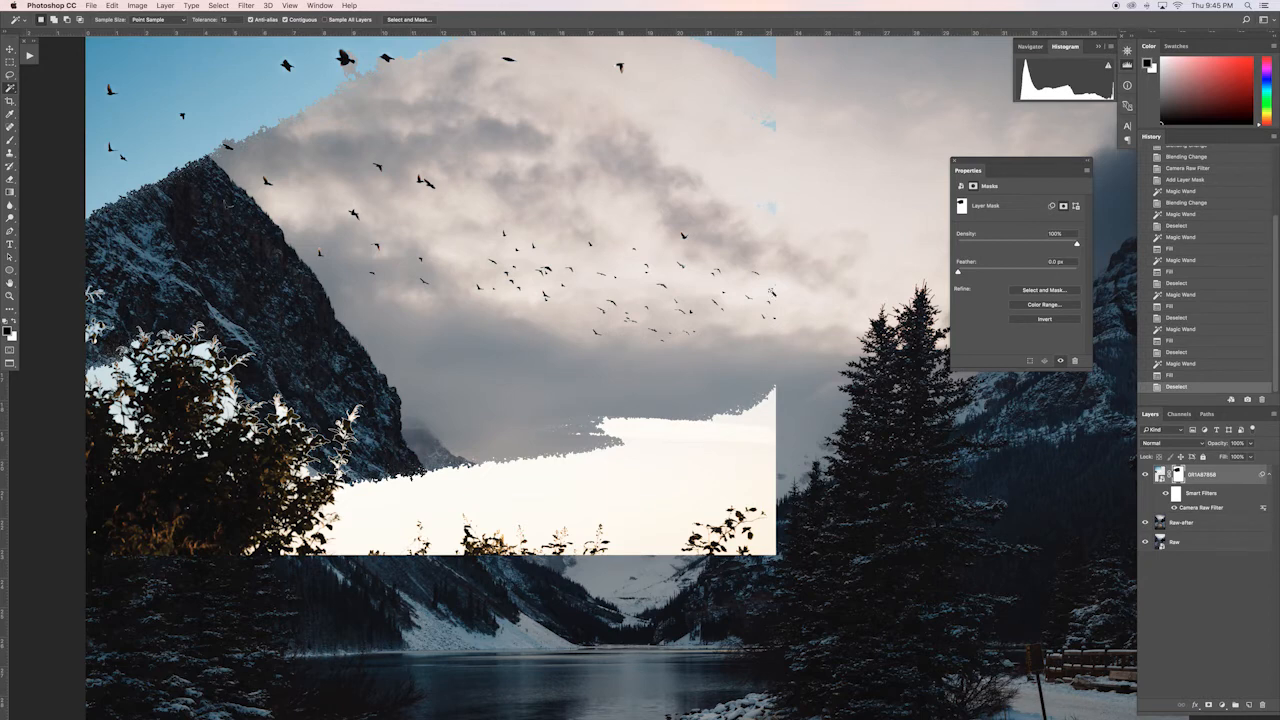
key("super+minus")
left_click(685, 178)
key("super+d")
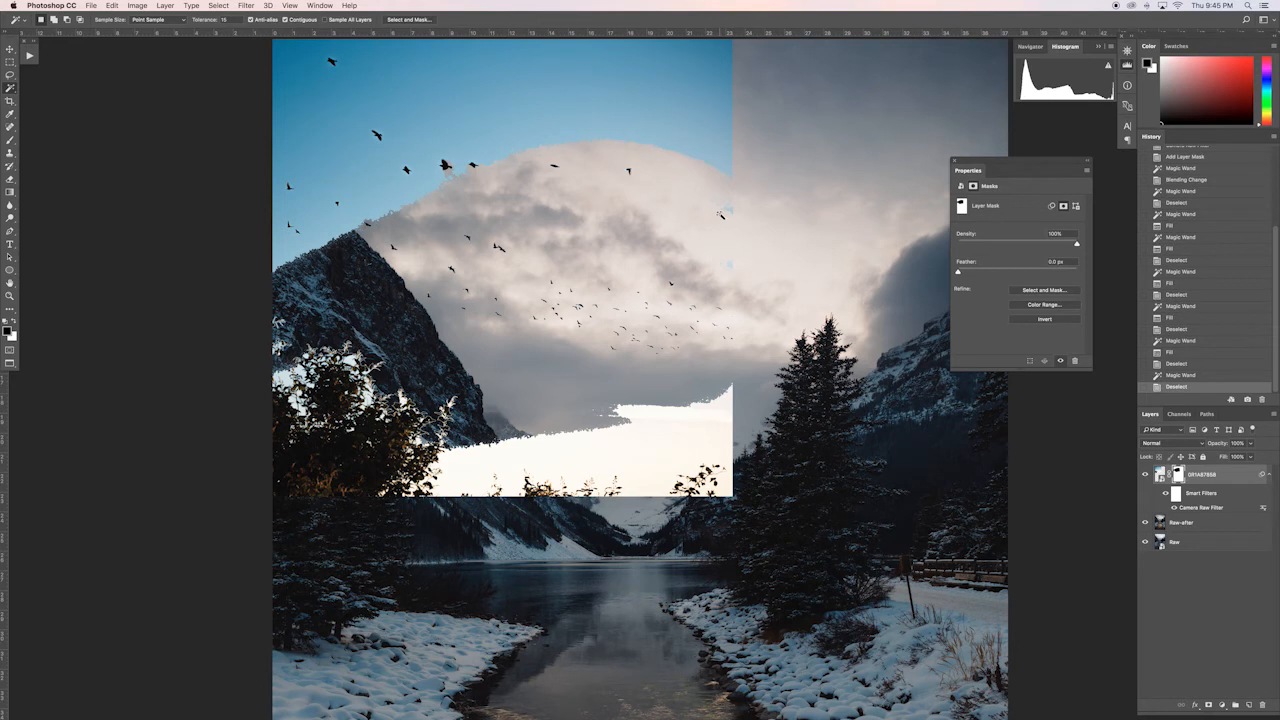
left_click(720, 213)
key("super+d")
scroll(687, 229, "up", 1)
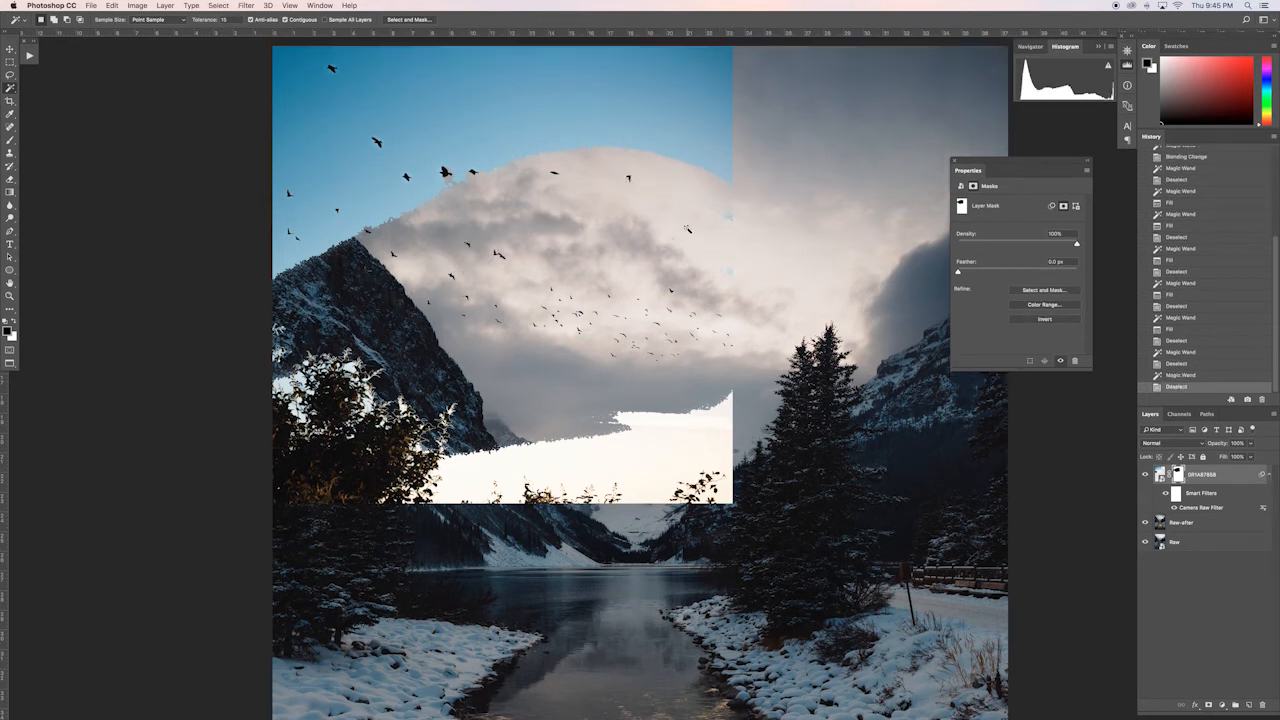
Step: Paint black on the bird layer's mask with an enlarged brush to hide the remaining sky, upper birds, bushes and hard edges
scroll(687, 229, "up", 5)
key("b")
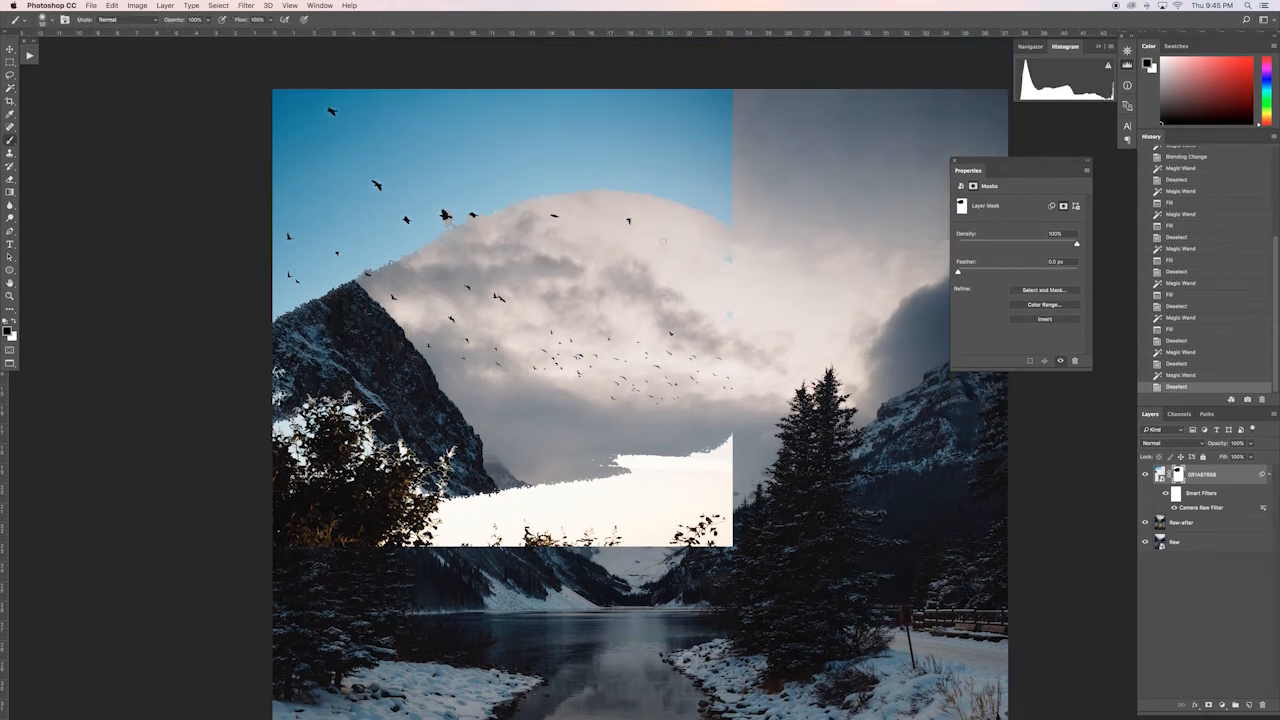
key("bracketright")
key("bracketright")
key("bracketright")
key("bracketright")
key("bracketright")
mouse_move(628, 238)
left_mouse_down()
mouse_move(545, 200)
mouse_move(592, 160)
mouse_move(500, 135)
mouse_move(650, 105)
mouse_move(400, 105)
mouse_move(304, 78)
mouse_move(350, 172)
mouse_move(300, 200)
mouse_move(400, 235)
mouse_move(436, 212)
mouse_move(372, 252)
mouse_move(310, 245)
mouse_move(318, 280)
mouse_move(305, 297)
mouse_move(290, 290)
mouse_move(285, 220)
mouse_move(254, 586)
mouse_move(300, 460)
mouse_move(360, 400)
mouse_move(452, 450)
mouse_move(520, 515)
mouse_move(385, 540)
mouse_move(712, 522)
mouse_move(730, 440)
left_mouse_up()
left_click_drag(592, 470, 470, 500)
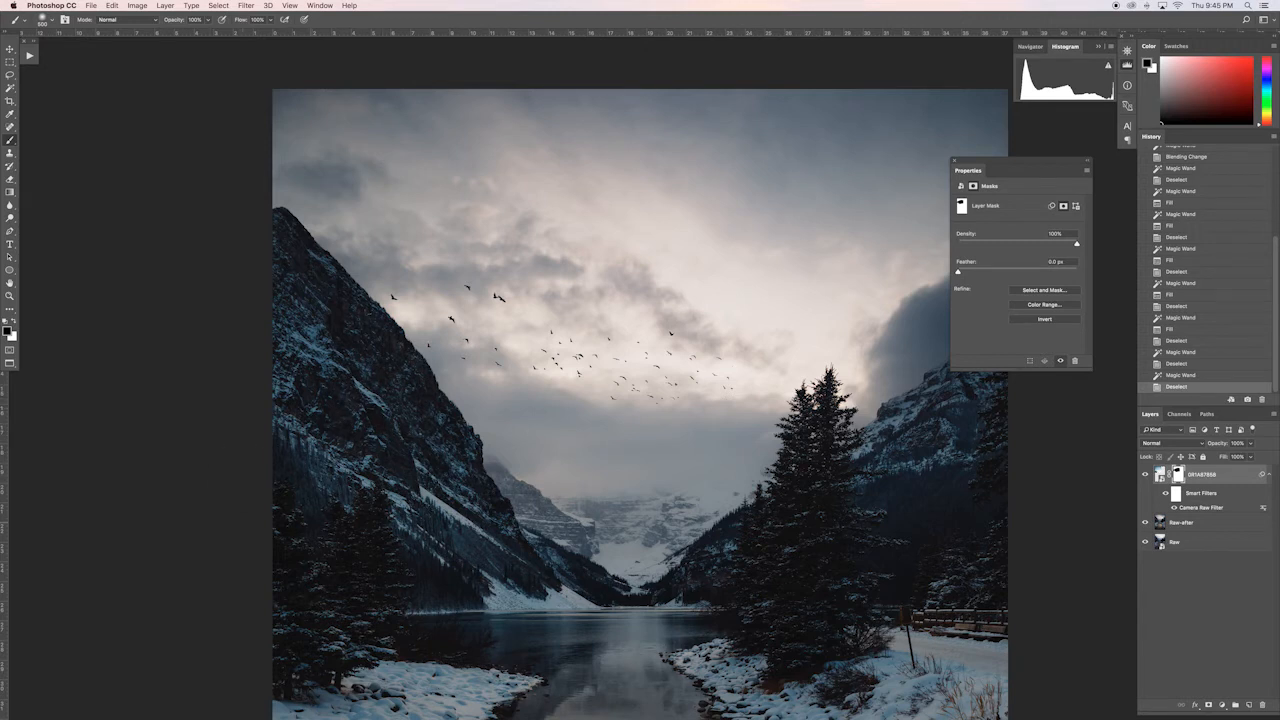
left_click_drag(458, 482, 452, 466)
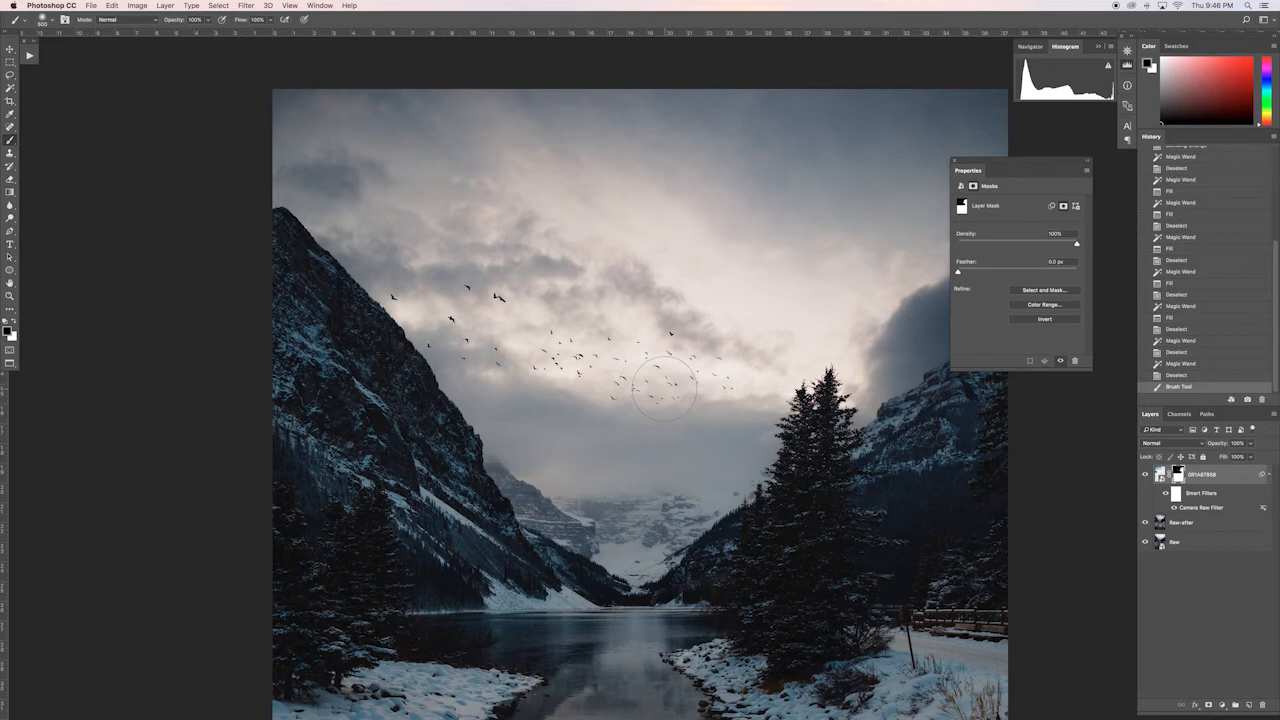
Step: Set the bird layer's blending mode to Multiply and check the birds up close and in the whole image
scroll(663, 388, "up", 6)
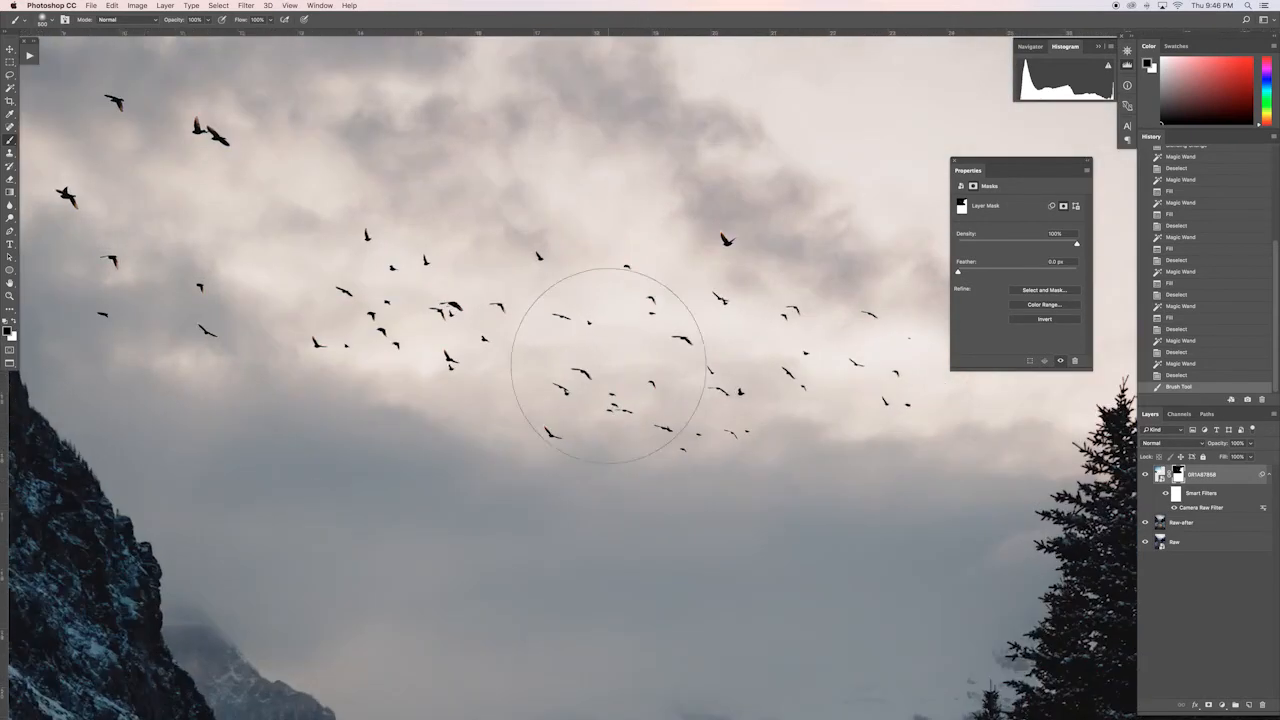
scroll(608, 365, "up", 5)
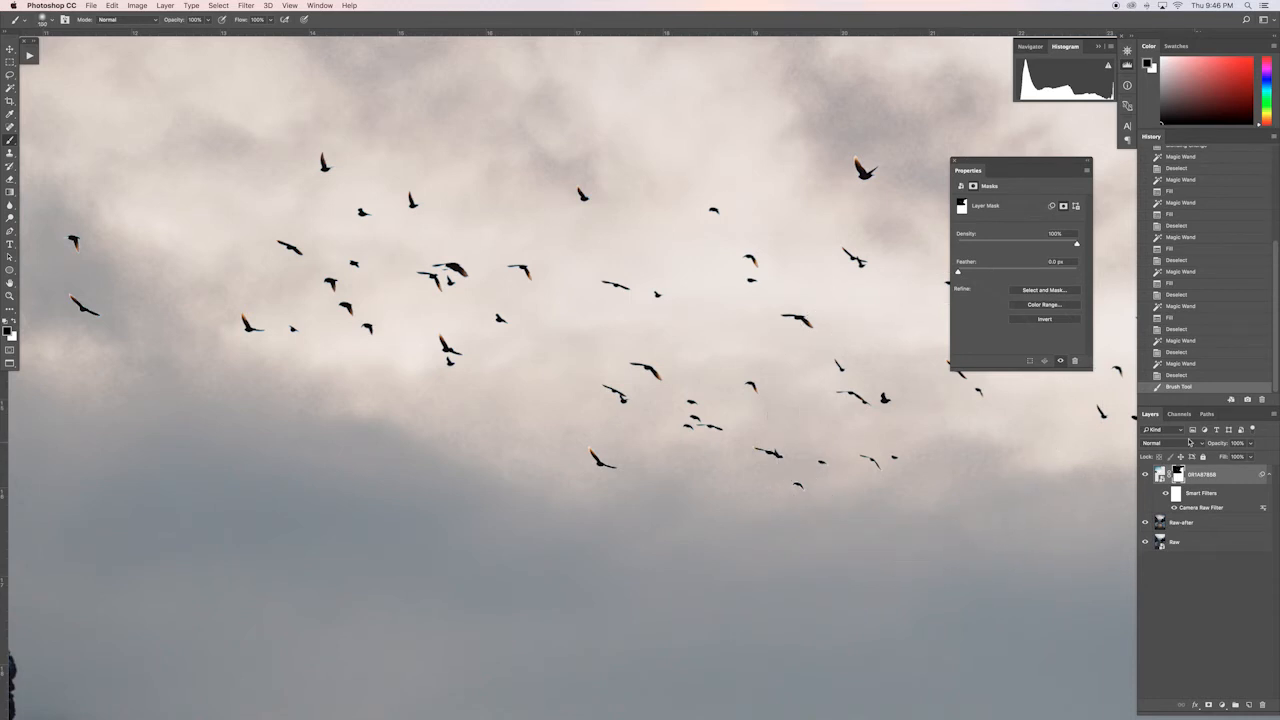
left_click(1195, 443)
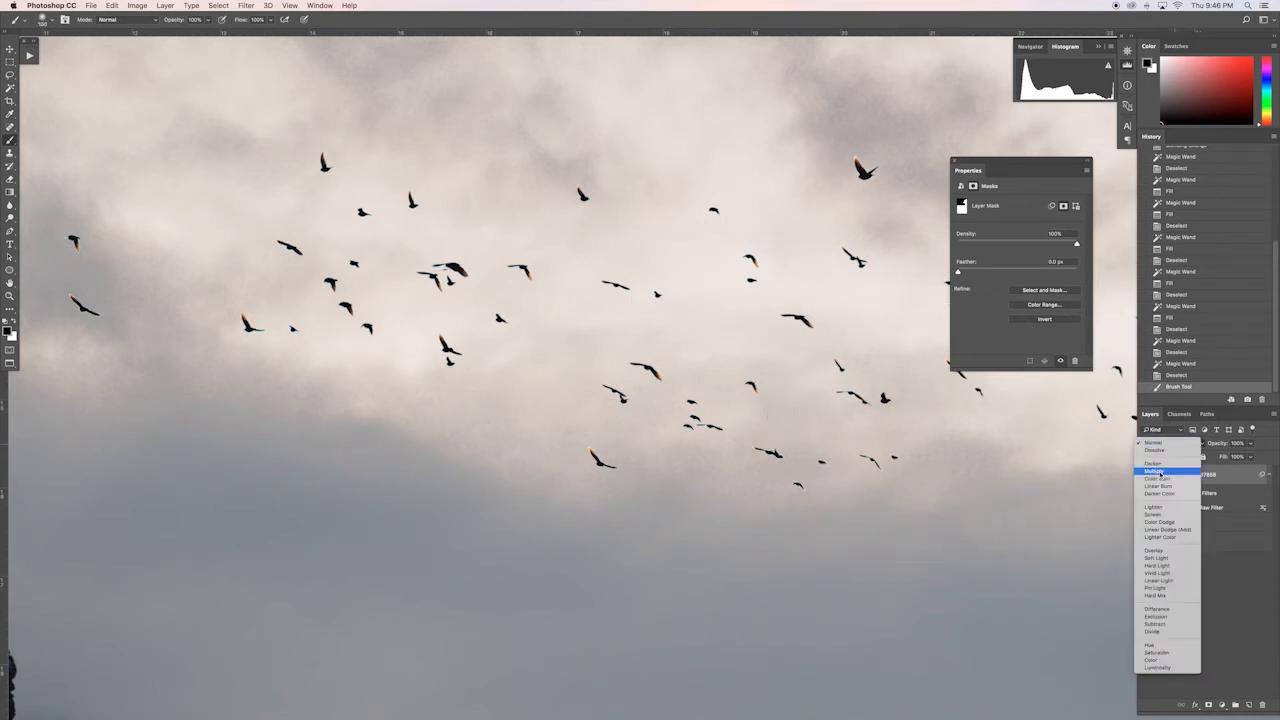
left_click(1154, 471)
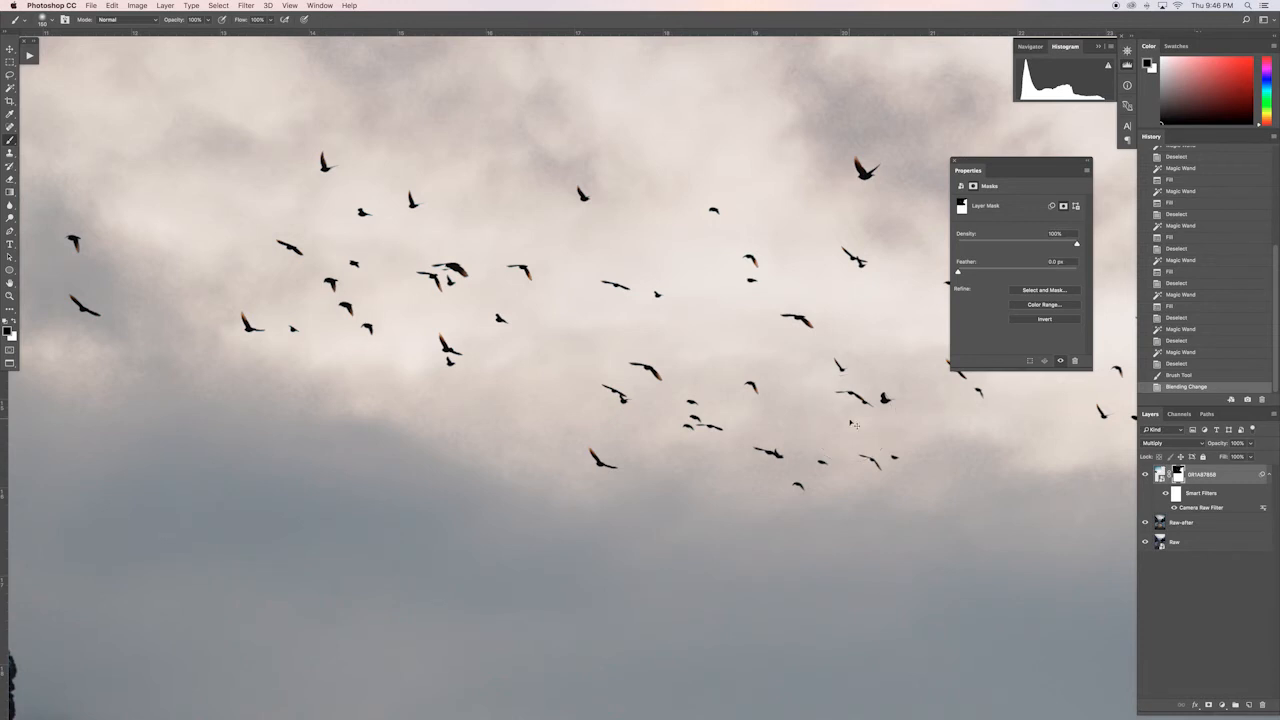
key("super+minus")
key("super+minus")
key("super+minus")
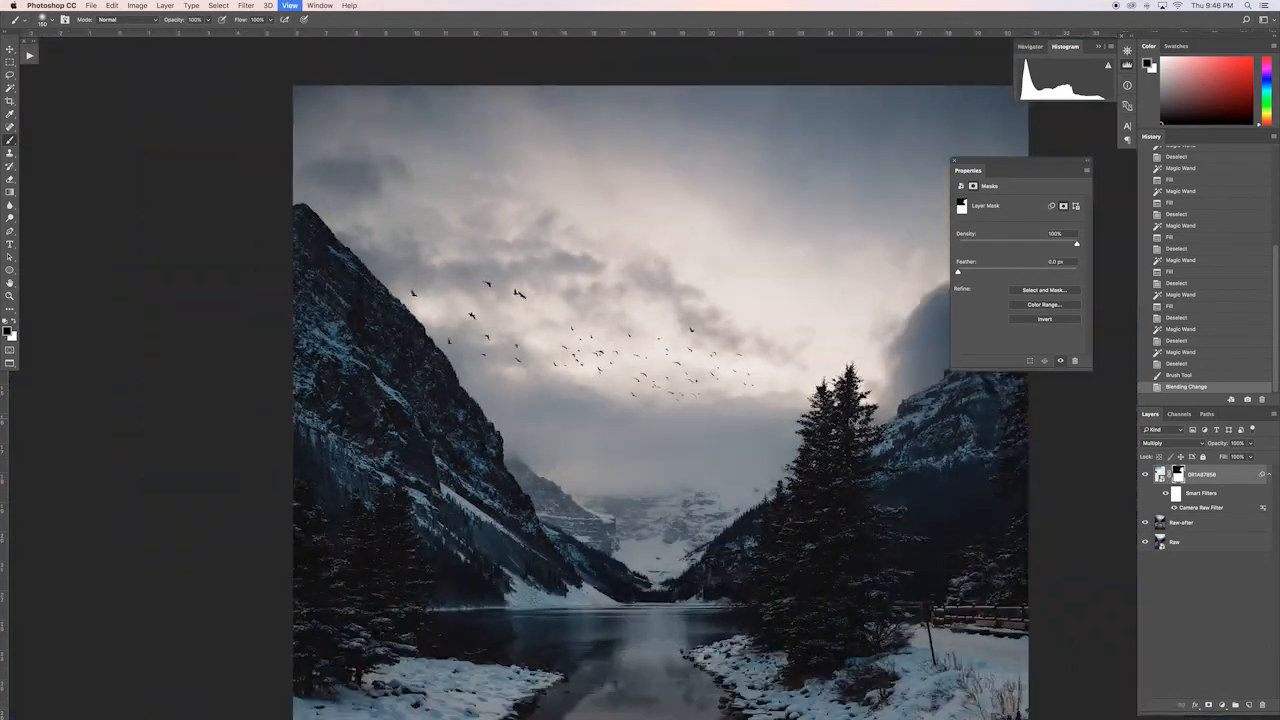
key("super+minus")
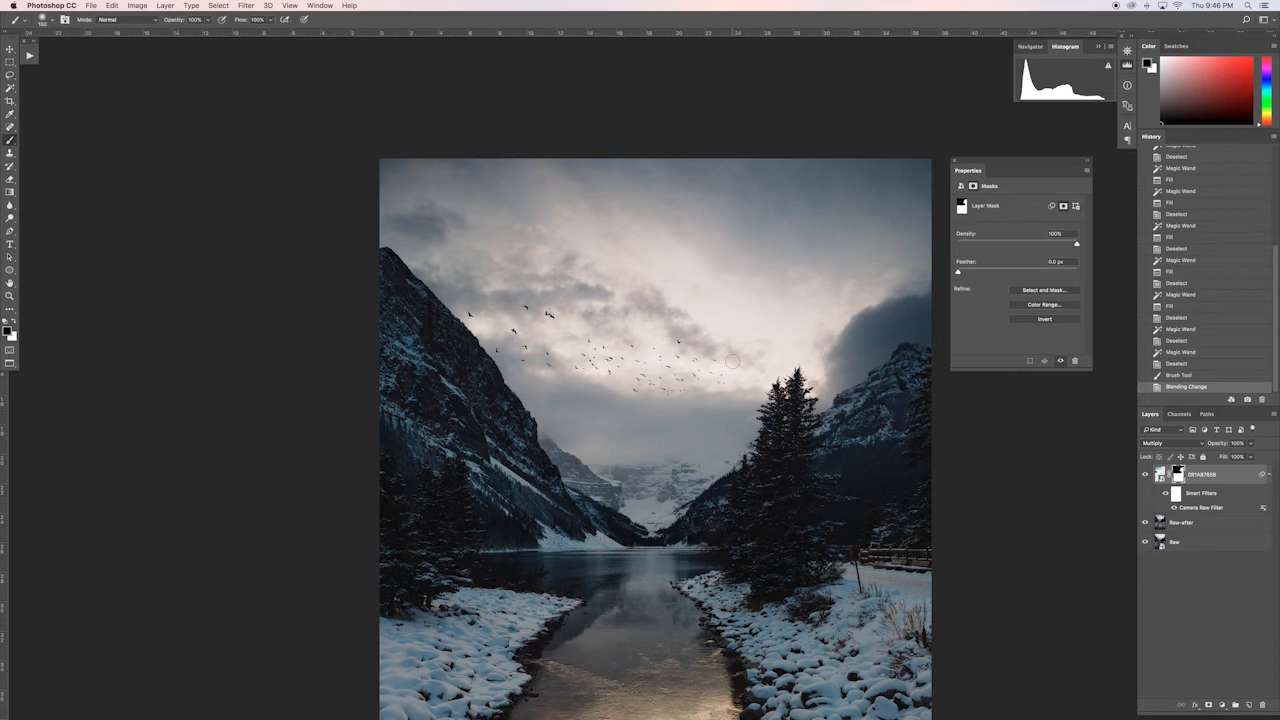
Step: Paint out several small birds on the flock's left side and near the mountain on the mask, using a smaller brush
key("super+plus")
key("super+plus")
key("super+plus")
key("super+plus")
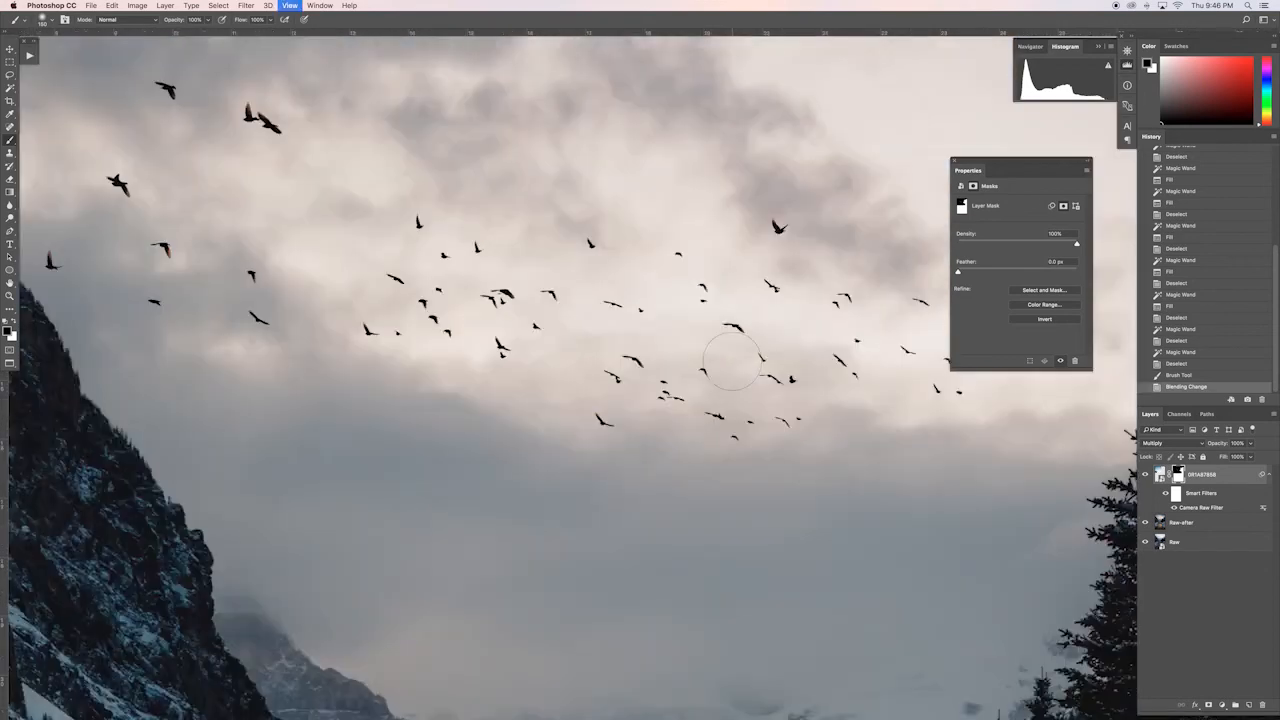
key("bracketleft")
key("bracketleft")
key("bracketleft")
mouse_move(480, 248)
left_mouse_down()
mouse_move(423, 299)
mouse_move(441, 333)
left_mouse_up()
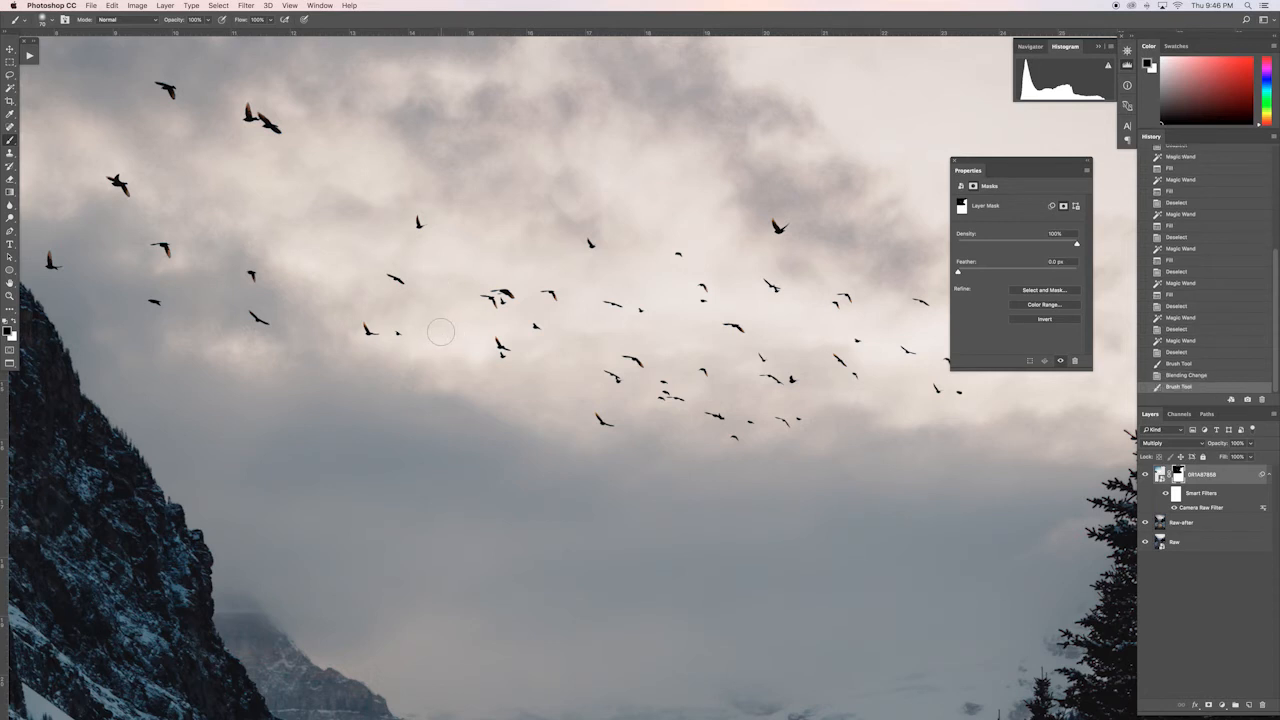
mouse_move(441, 333)
left_mouse_down()
mouse_move(398, 329)
mouse_move(422, 334)
left_mouse_up()
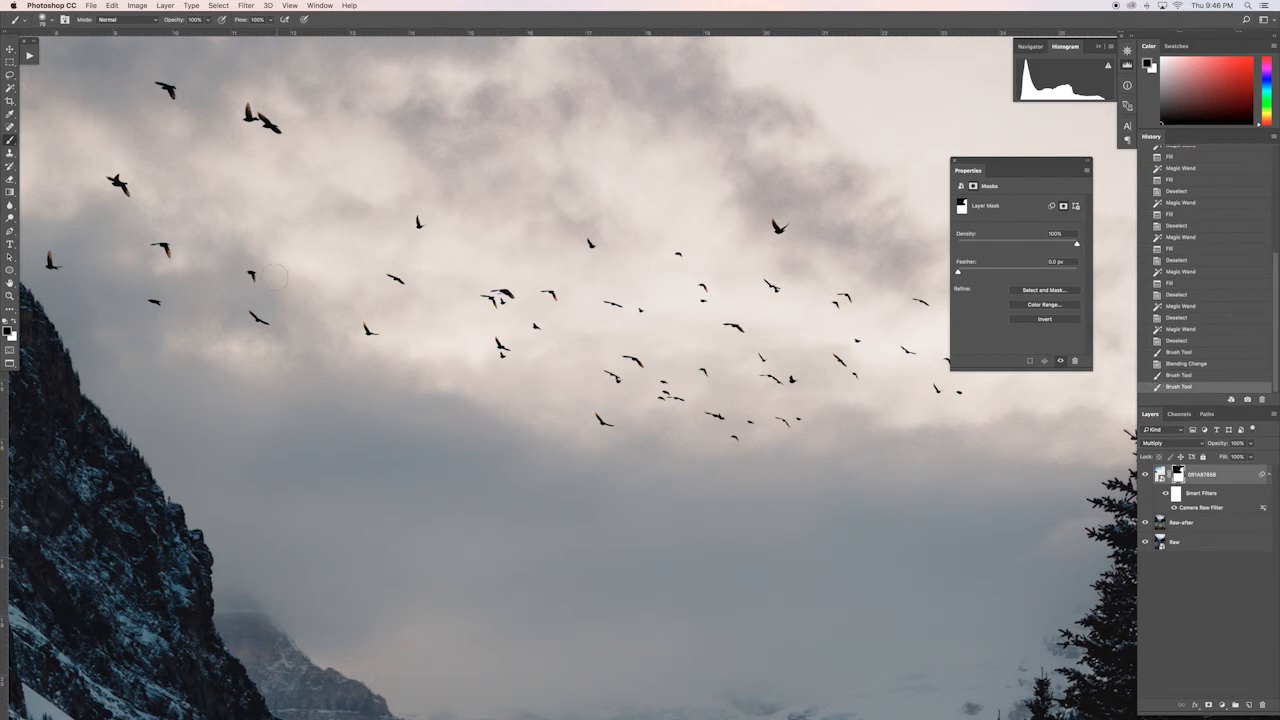
left_click(255, 270)
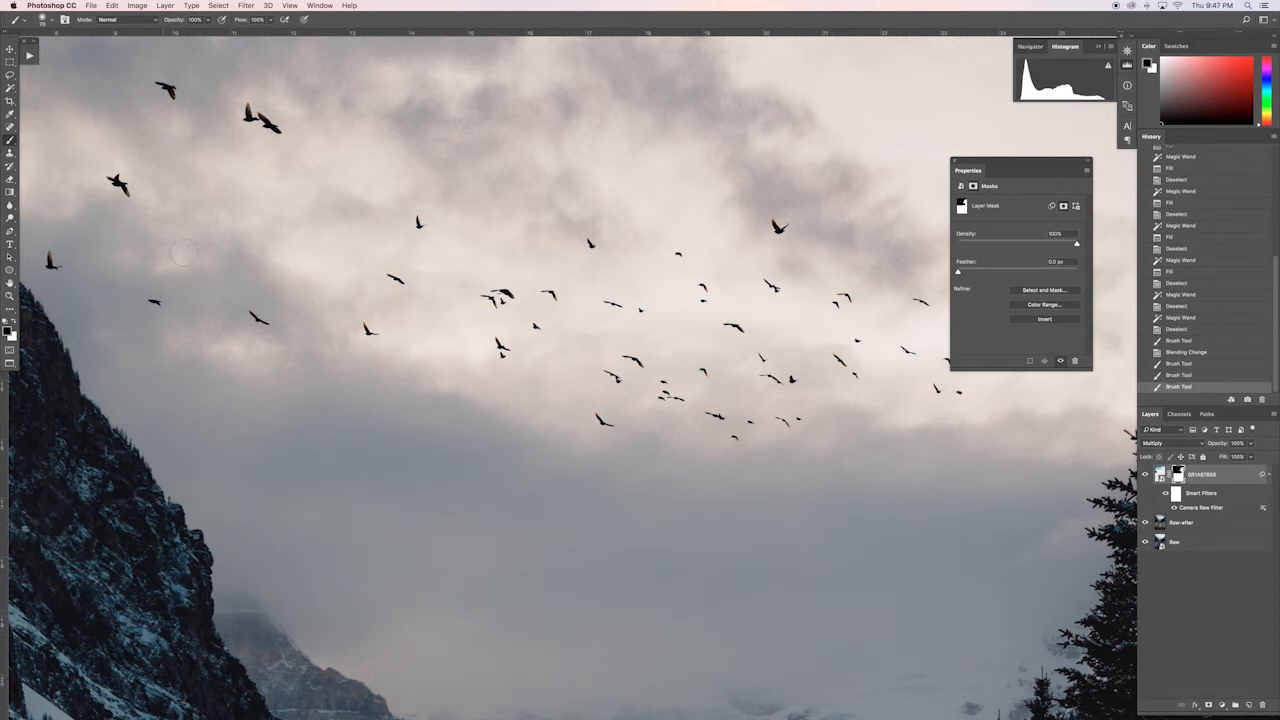
left_click(52, 262)
Step: Mask out the overlapping pair at the upper left, the large bird at the upper right and small birds in the flock's lower middle
scroll(234, 203, "up", 3)
scroll(234, 203, "up", 1)
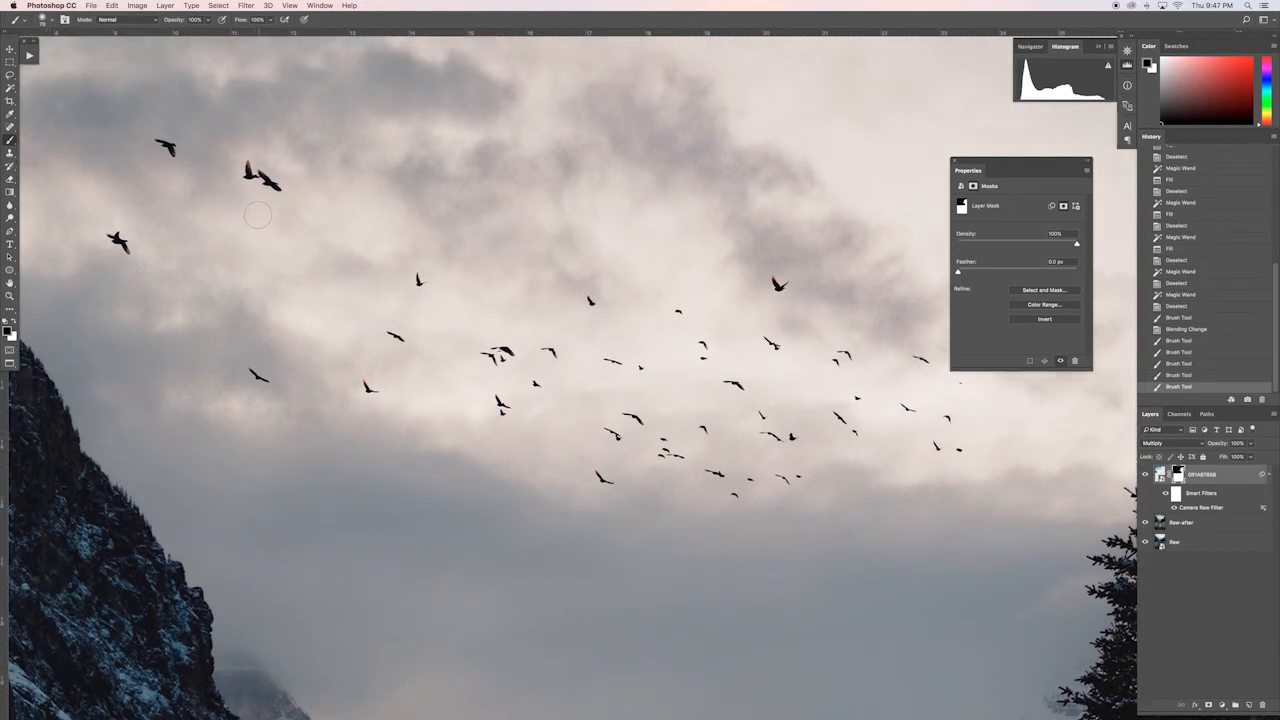
left_click_drag(243, 162, 227, 172)
left_click_drag(781, 287, 771, 279)
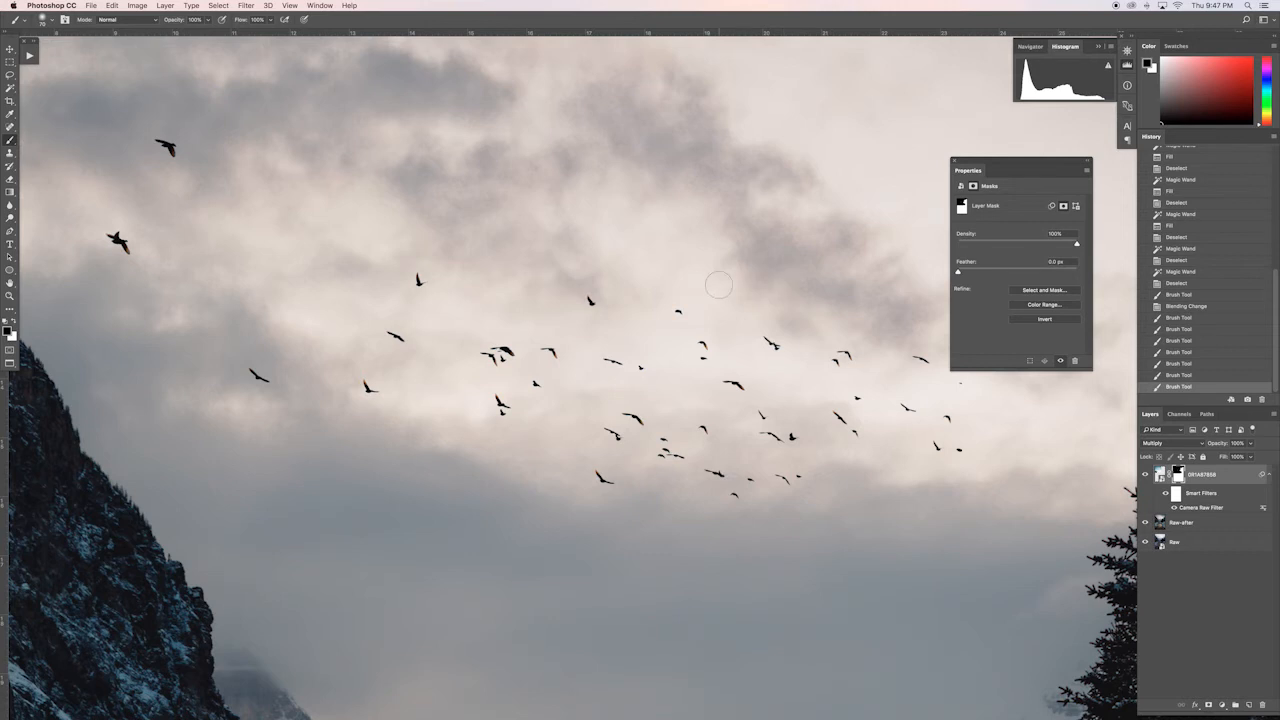
left_click(588, 300)
left_click(640, 366)
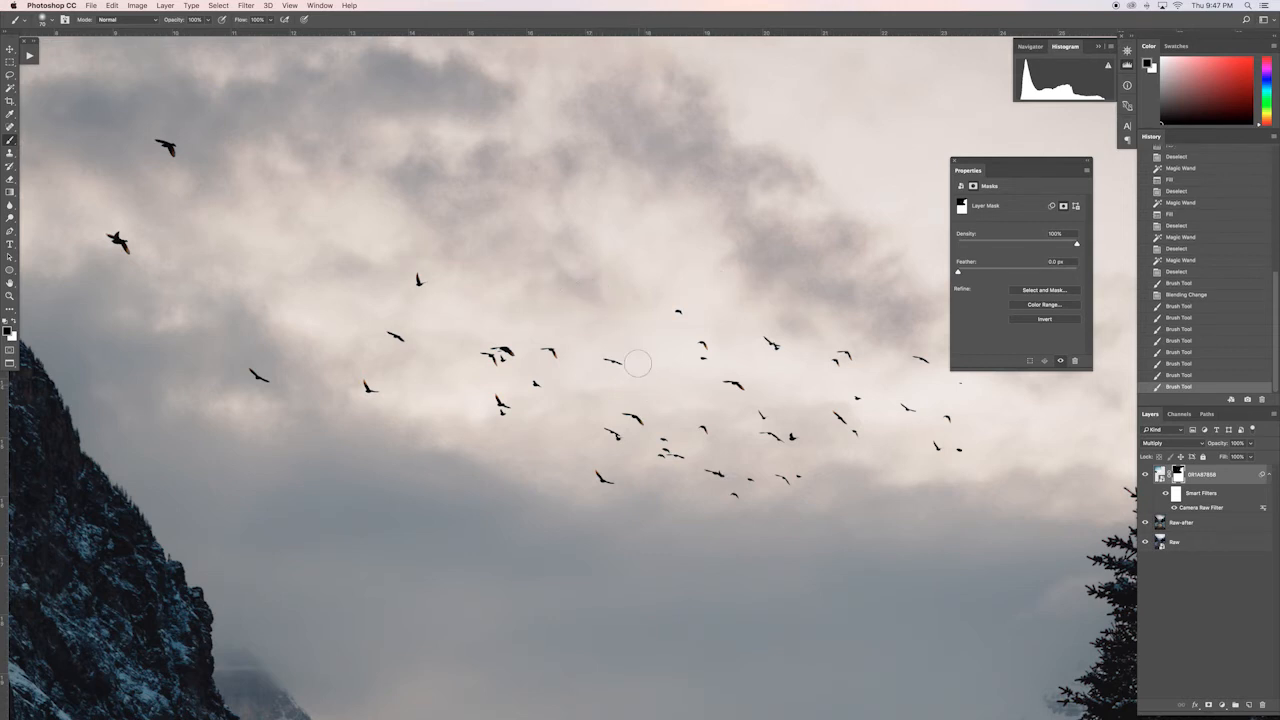
left_click(613, 436)
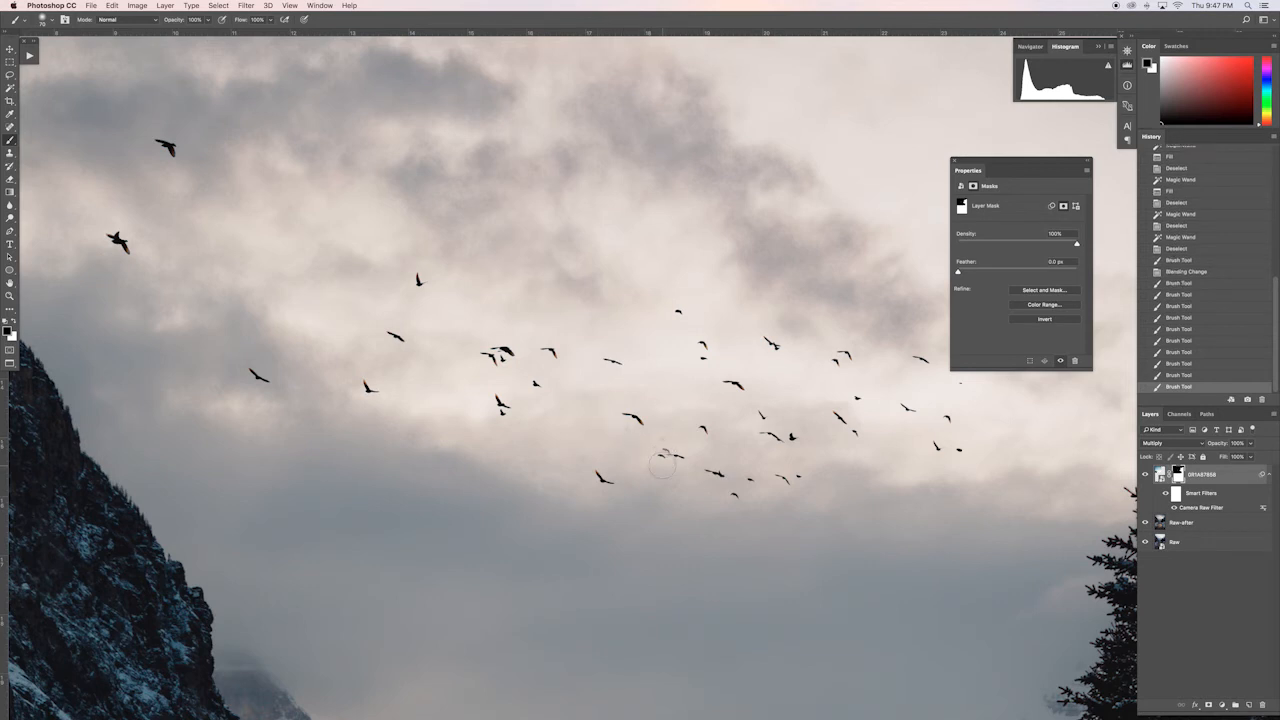
left_click(712, 472)
left_click(736, 507)
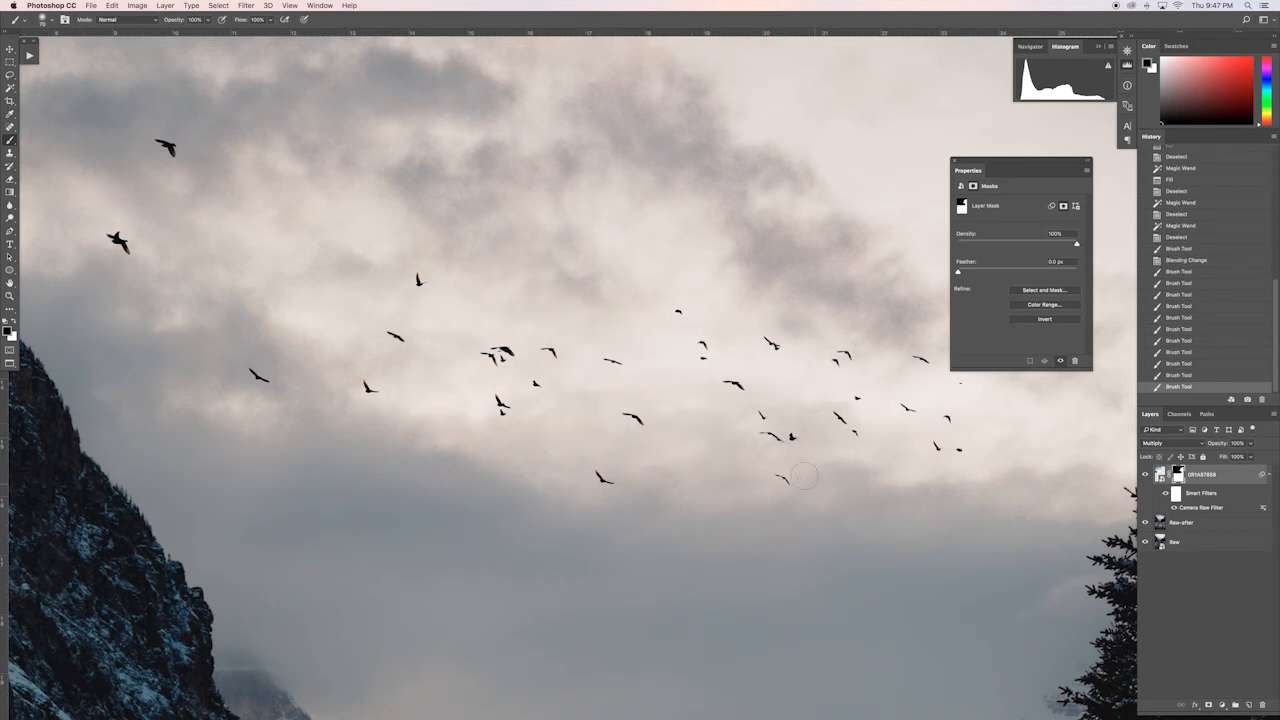
Step: Mask out most of the small birds on the right side of the flock
left_click(794, 435)
left_click(801, 440)
mouse_move(843, 410)
left_mouse_down()
mouse_move(830, 410)
mouse_move(866, 441)
mouse_move(851, 403)
mouse_move(862, 415)
left_mouse_up()
left_click_drag(947, 418, 962, 449)
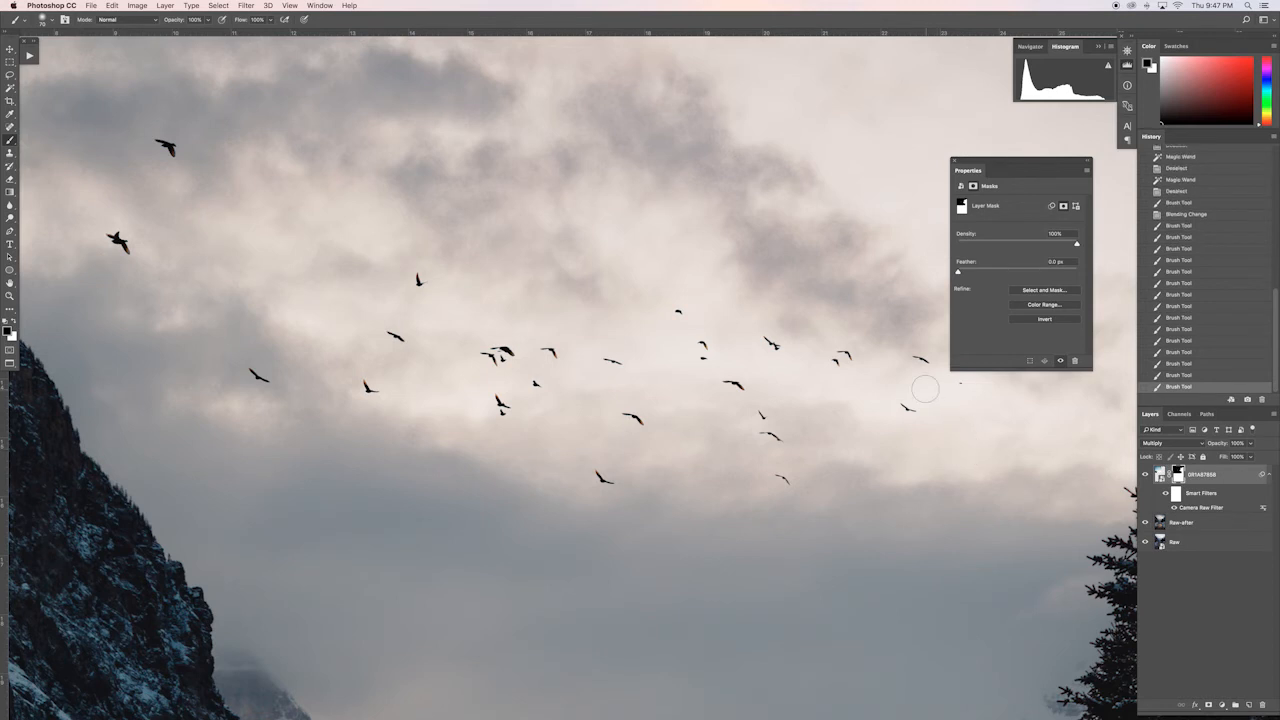
scroll(895, 392, "right", 2)
left_click_drag(822, 355, 784, 377)
mouse_move(887, 360)
left_mouse_down()
mouse_move(938, 375)
mouse_move(902, 383)
left_mouse_up()
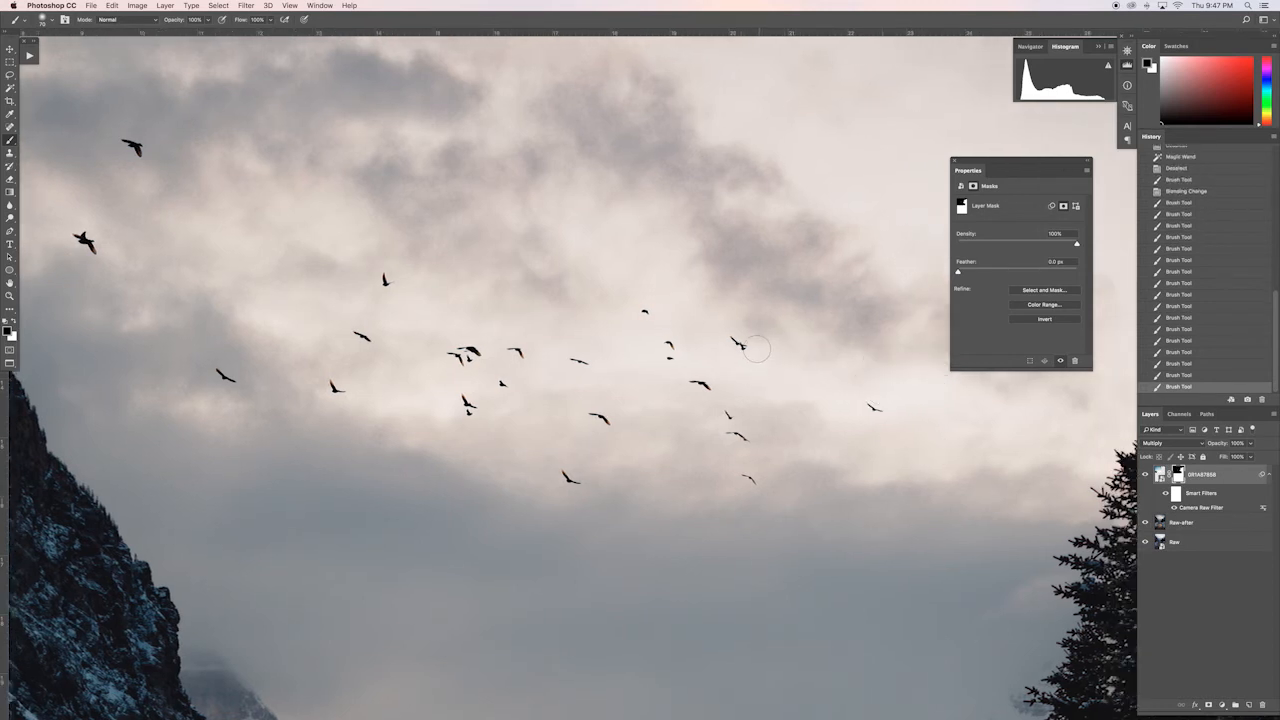
Step: Mask out more birds around the middle of the flock and the lower of the two large birds at far left
mouse_move(731, 344)
left_mouse_down()
mouse_move(650, 334)
mouse_move(669, 353)
mouse_move(673, 308)
mouse_move(651, 305)
left_mouse_up()
left_click_drag(727, 413, 758, 418)
left_click_drag(490, 391, 467, 413)
mouse_move(375, 404)
left_mouse_down()
mouse_move(340, 385)
mouse_move(350, 376)
left_mouse_up()
left_click_drag(385, 284, 345, 282)
left_click_drag(72, 232, 88, 246)
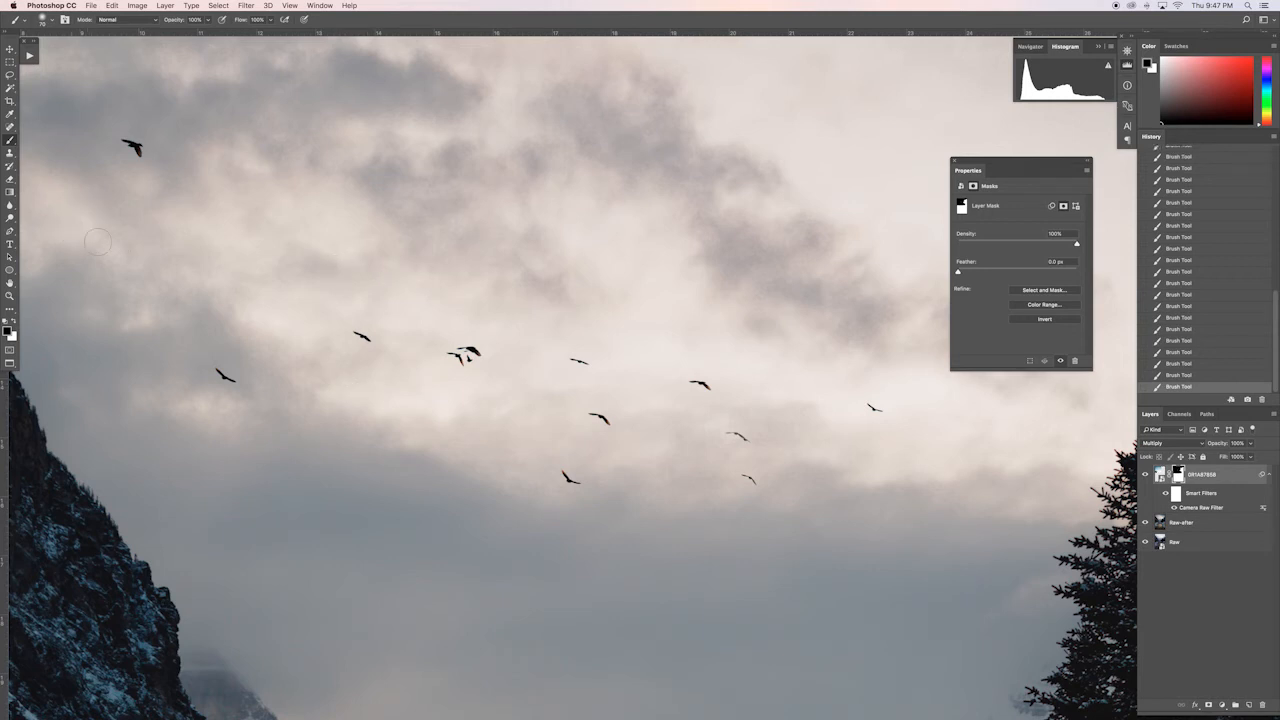
Step: Clean up the mask at the upper left, thin the tight bird cluster to a single bird and review the whole image
scroll(87, 249, "left", 5)
scroll(89, 251, "up", 1)
left_click_drag(130, 221, 140, 230)
scroll(480, 337, "right", 3)
scroll(480, 337, "right", 1)
left_click_drag(555, 392, 554, 396)
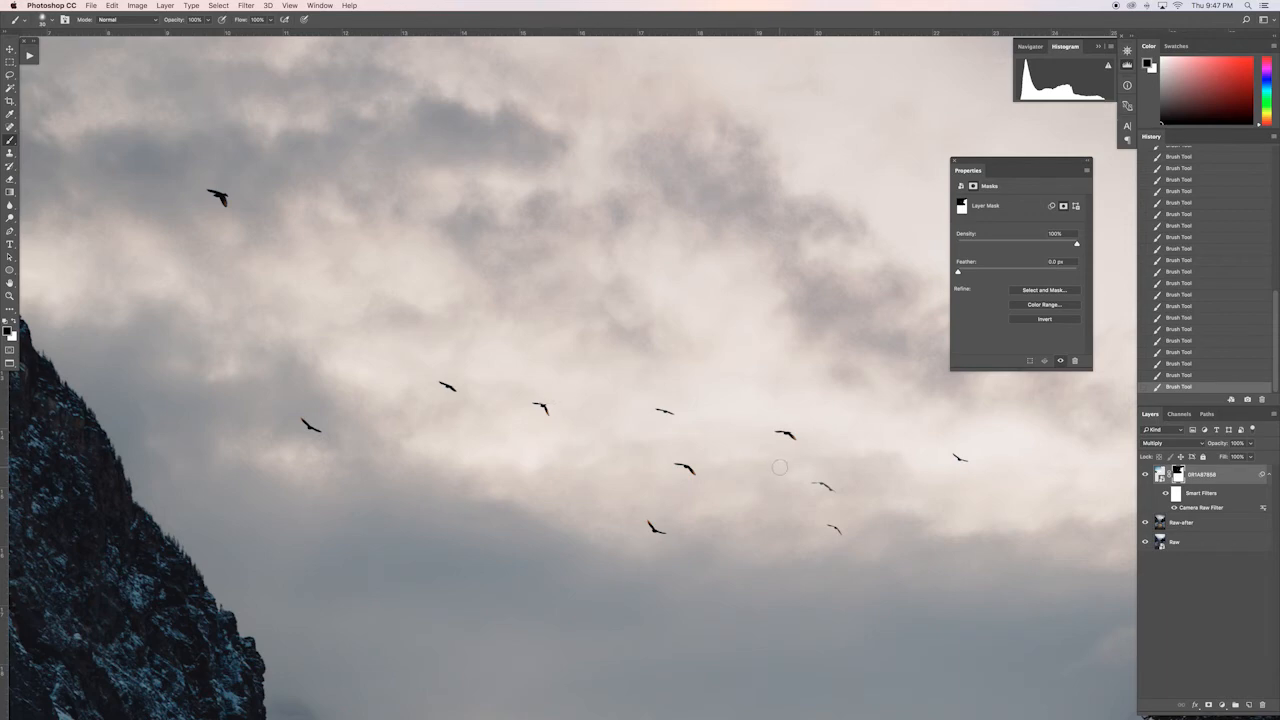
key("super+0")
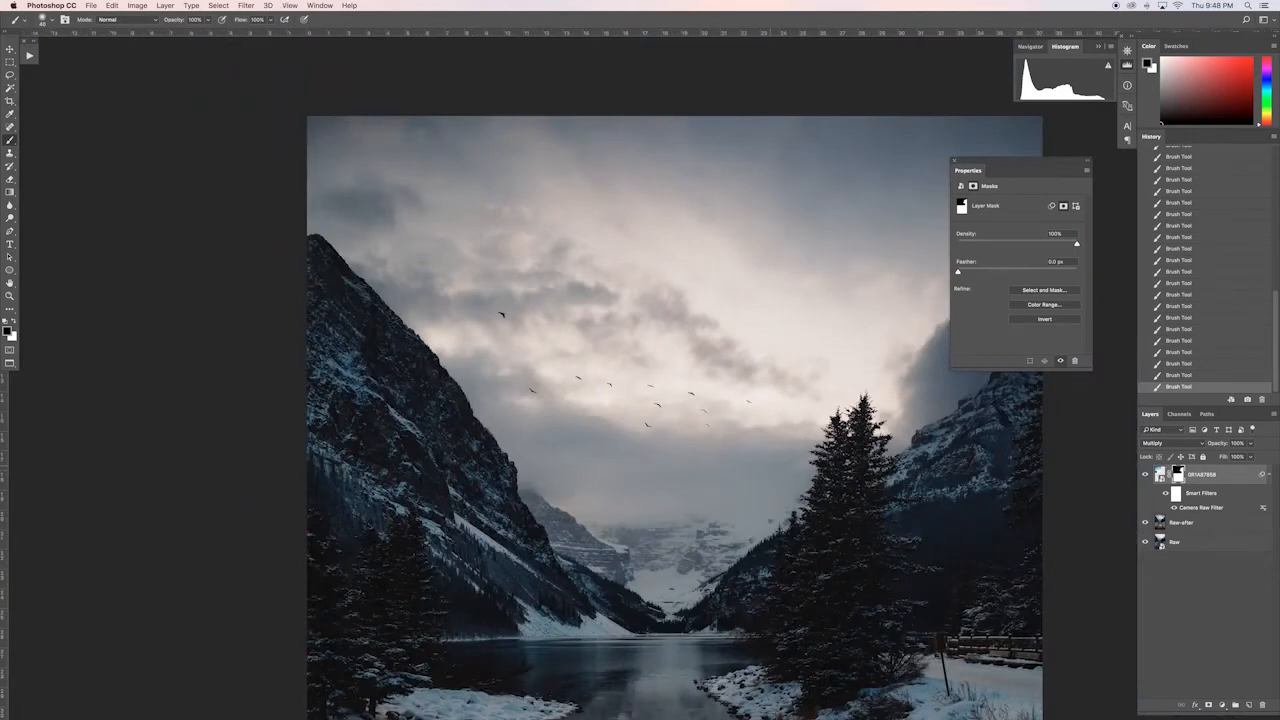
key("super+minus")
key("super+minus")
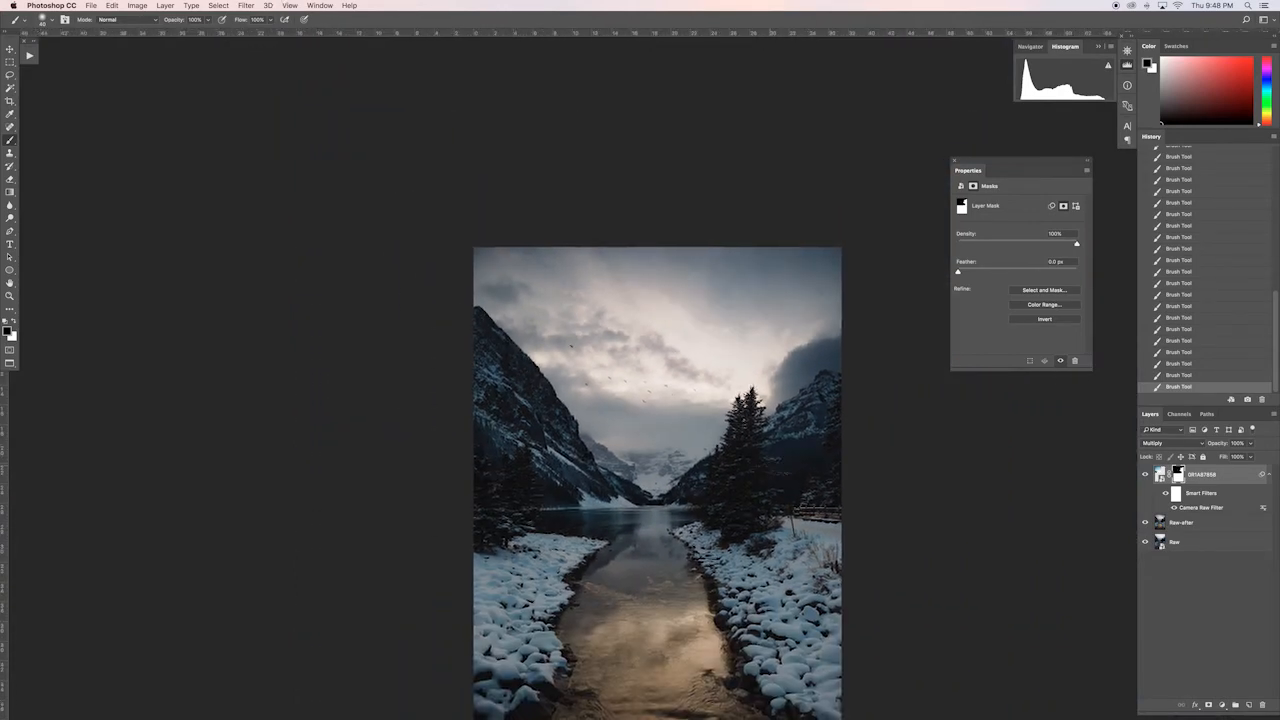
Step: Inspect the flock up close and shift the bird layer slightly to the left over the landscape
key("v")
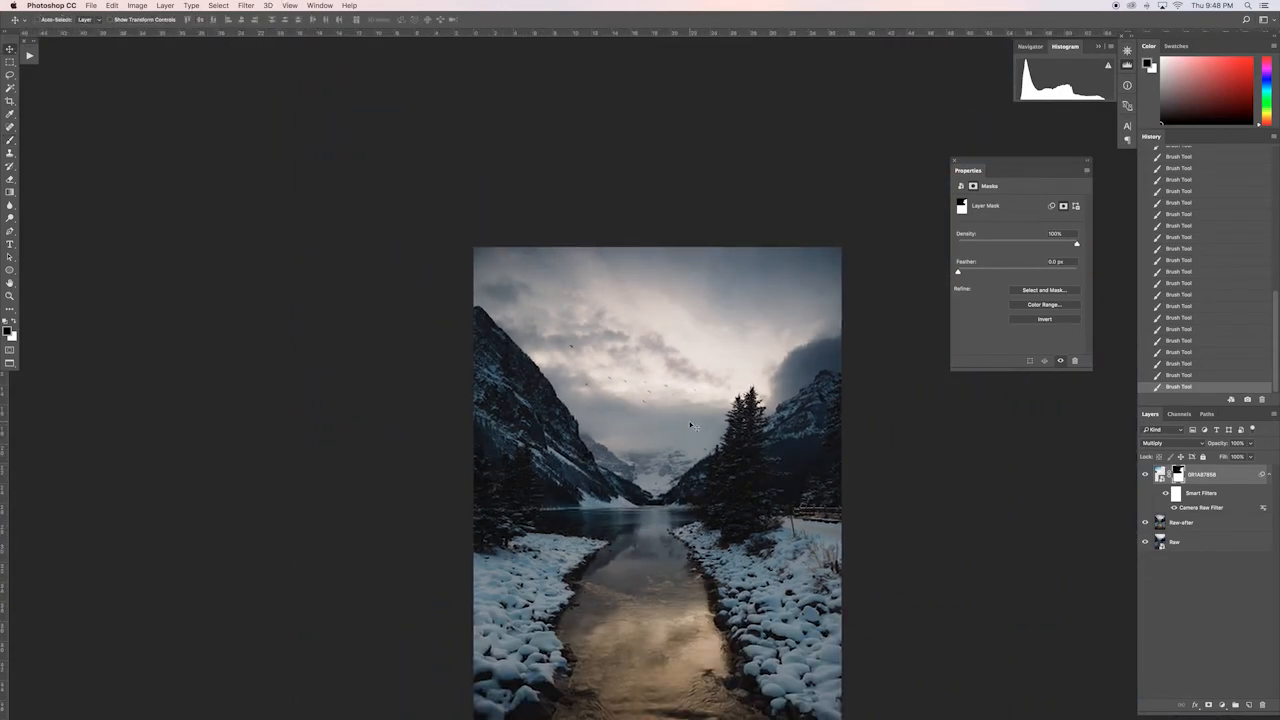
key("b")
key("super+plus")
key("super+plus")
key("super+plus")
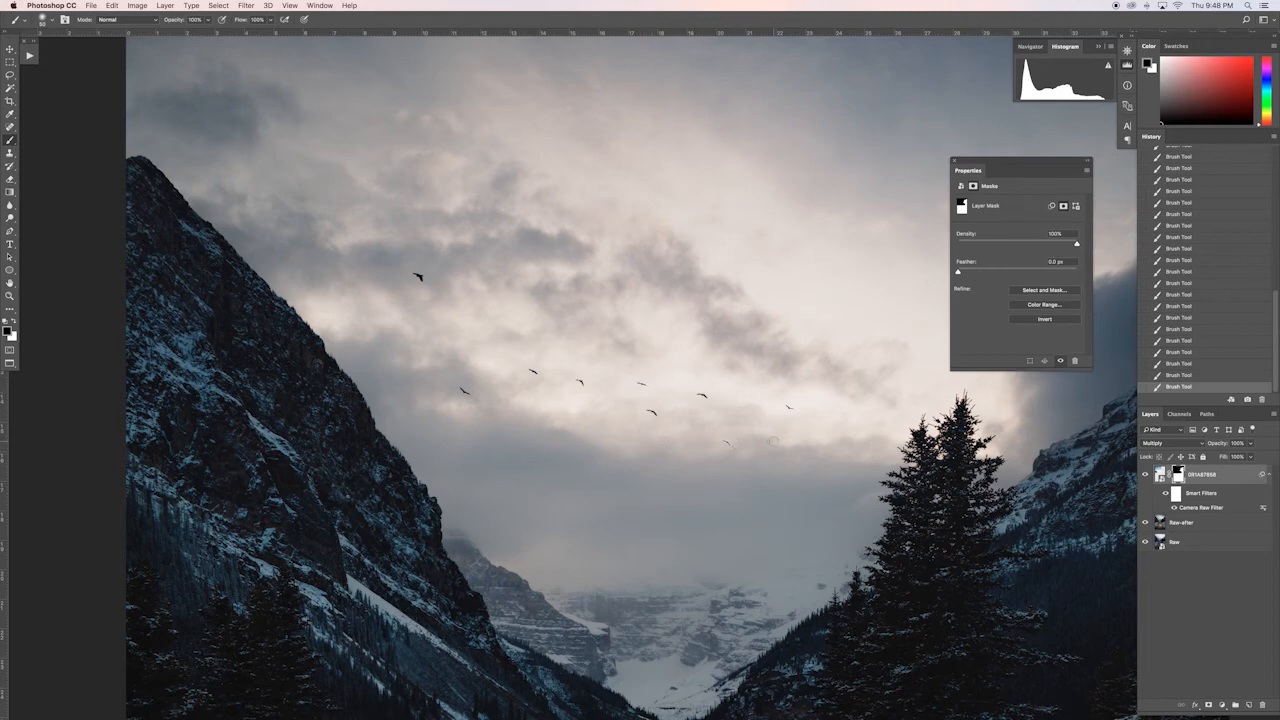
key("super+minus")
key("super+minus")
key("super+minus")
key("v")
left_click_drag(688, 412, 692, 419)
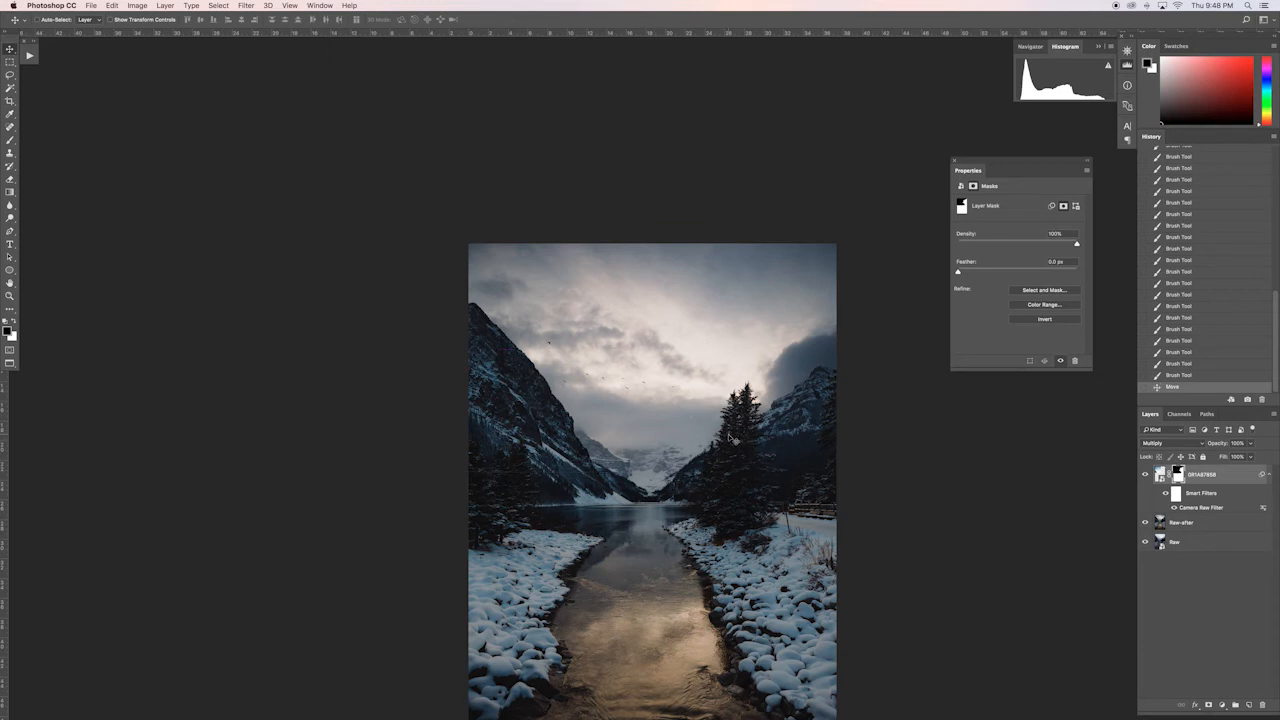
Step: Scale the bird layer down to about 90% and reposition it so its upper edge meets the edge of the landscape
key("super+t")
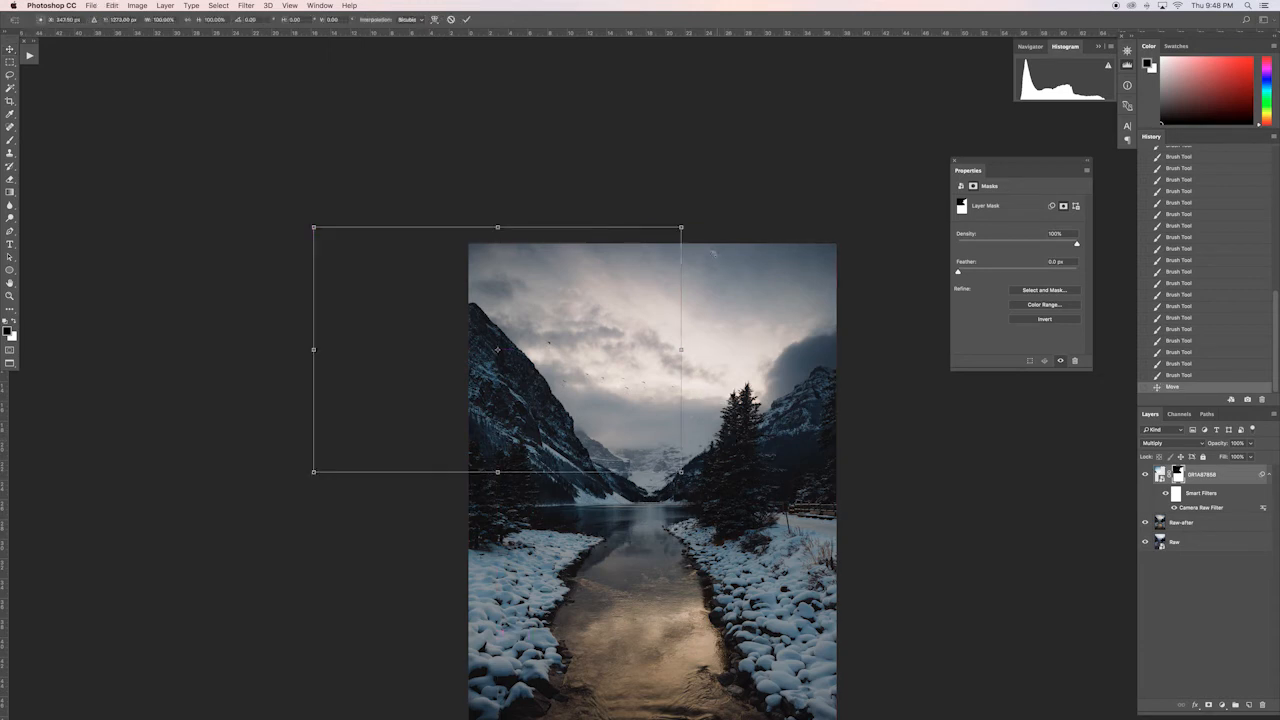
left_click_drag(681, 227, 669, 234)
left_click_drag(631, 300, 641, 301)
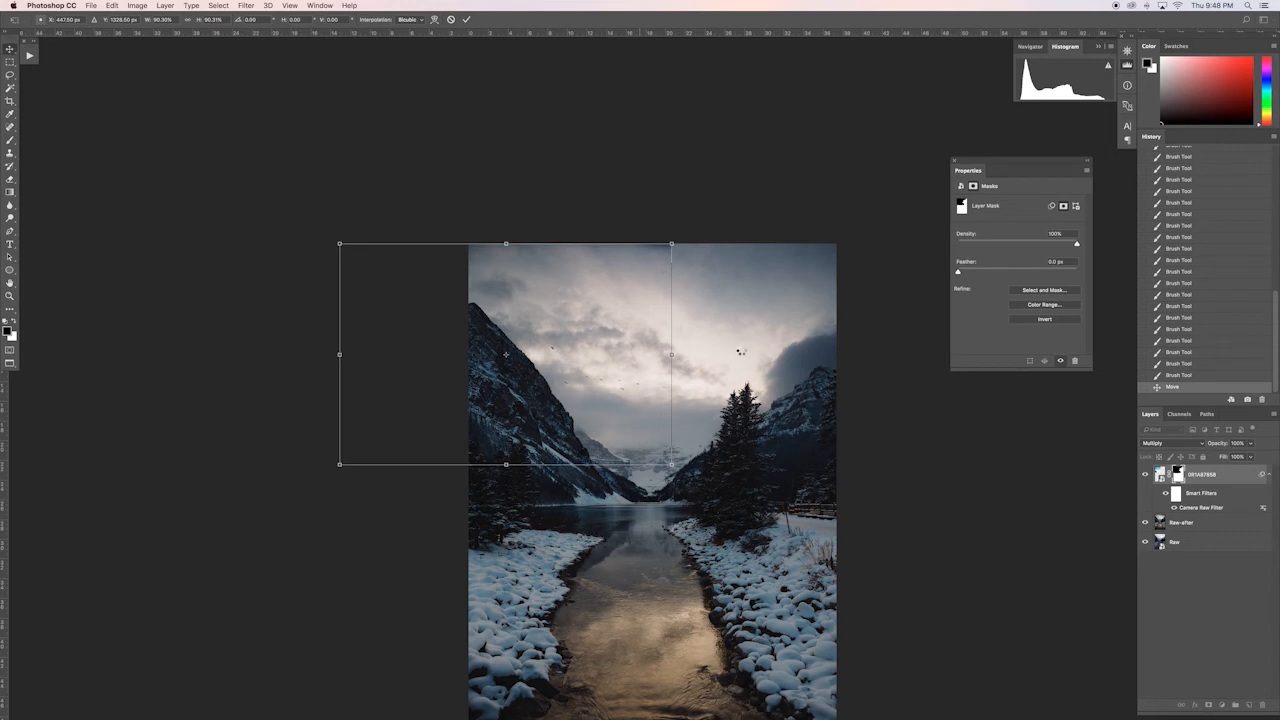
key("Return")
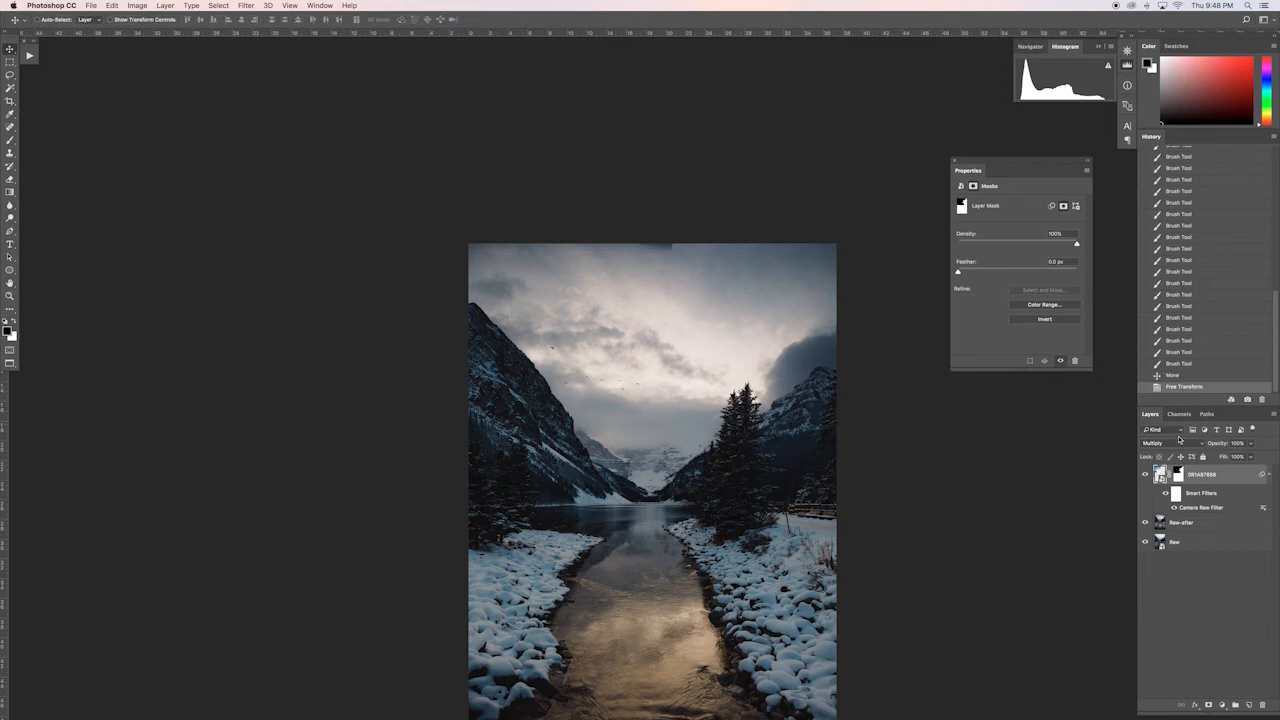
Step: Mask out the hard layer edge at the top of the sky with the 800 px brush and check the flock up close
key("b")
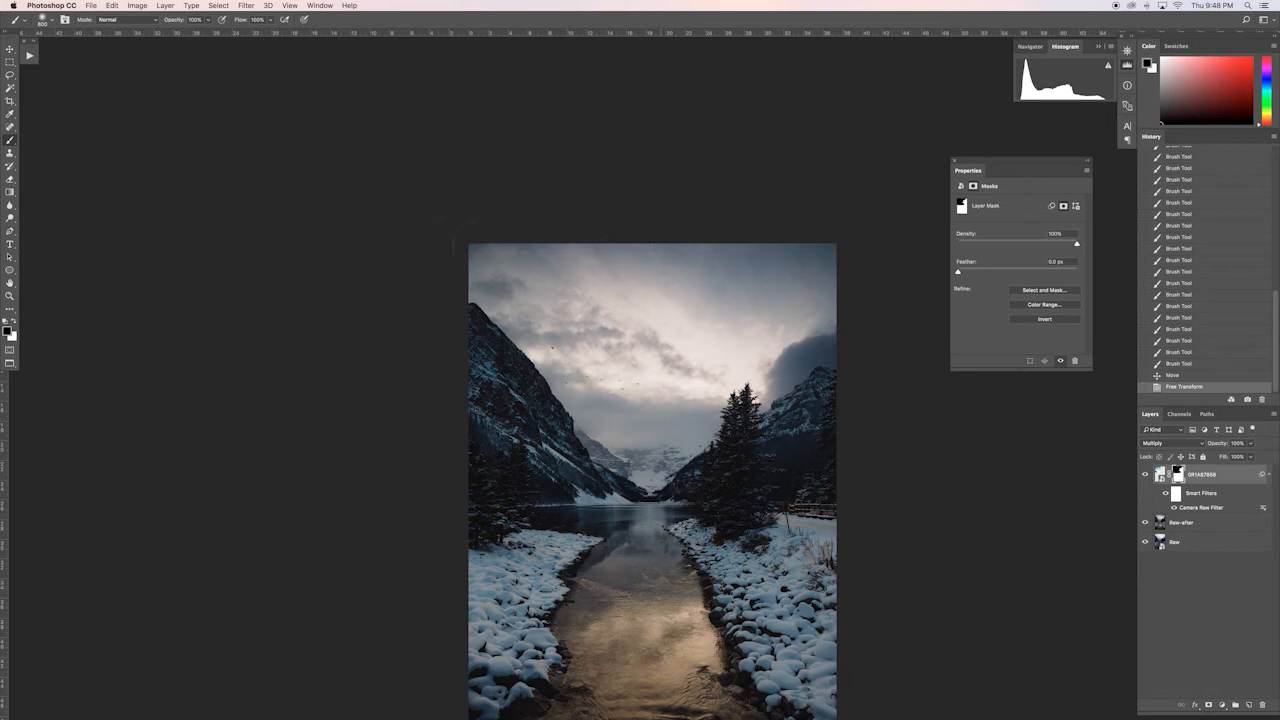
left_click_drag(712, 228, 697, 234)
key("super+plus")
key("super+plus")
key("super+plus")
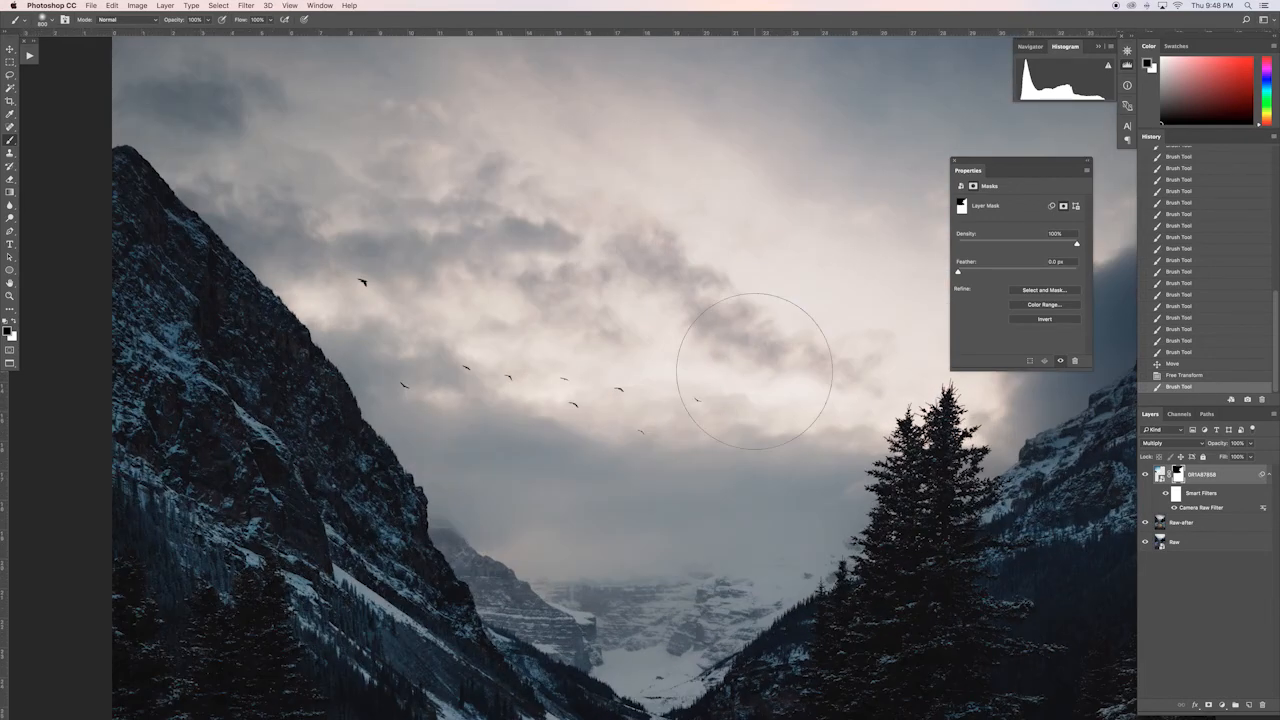
key("super+plus")
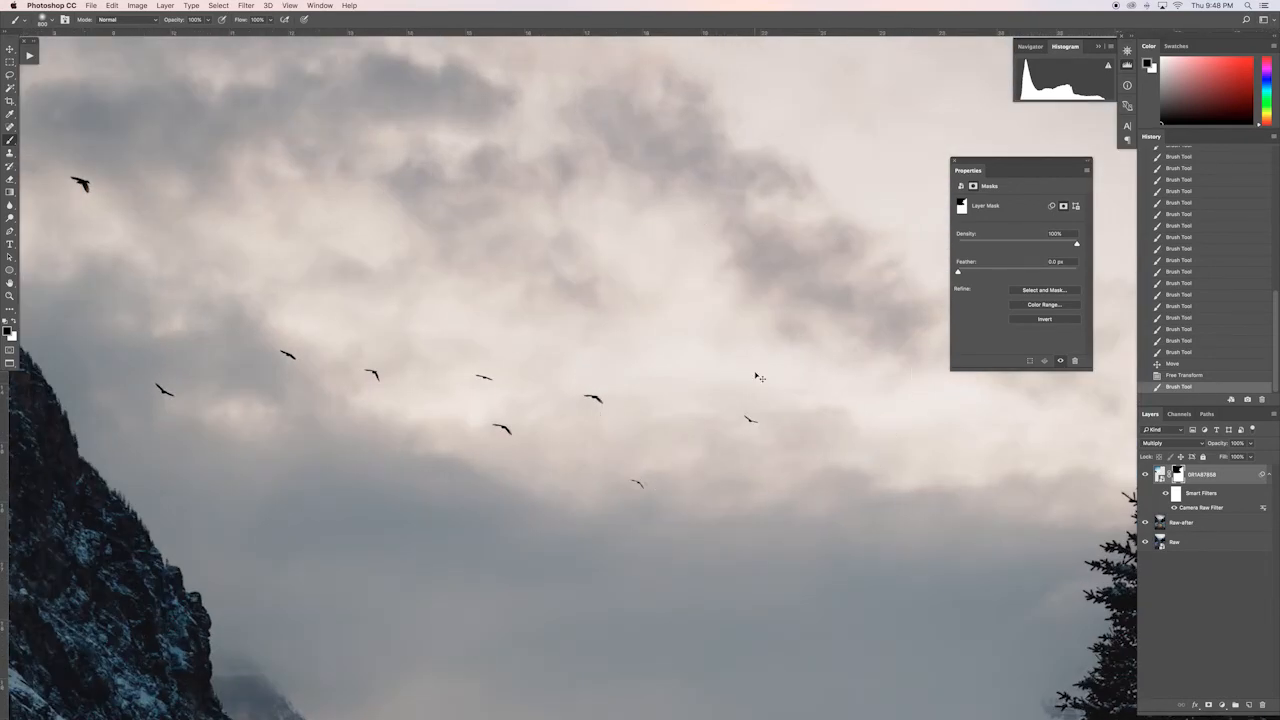
key("[")
key("[")
key("[")
key("[")
key("[")
key("[")
key("[")
key("super+minus")
key("super+minus")
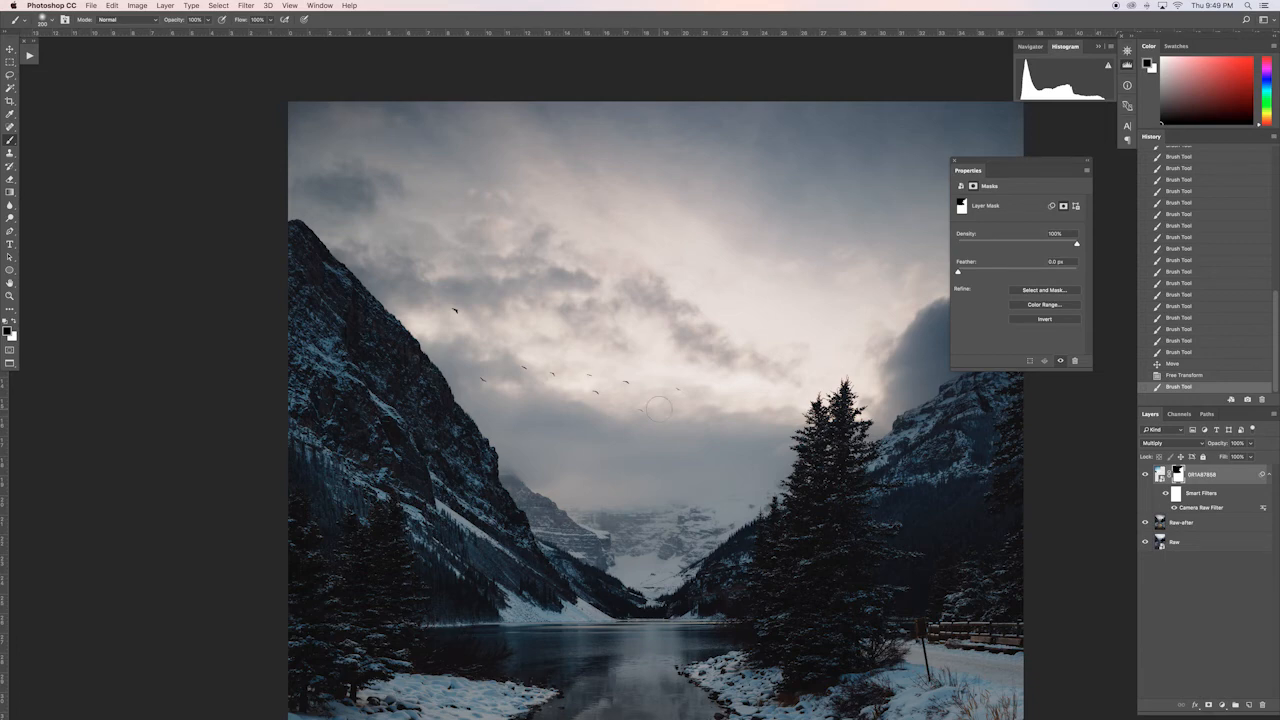
Step: Split and adjust the Underlying Layer white slider in the bird layer's Blend If settings to blend the birds into the bright clouds
scroll(659, 408, "up", 8)
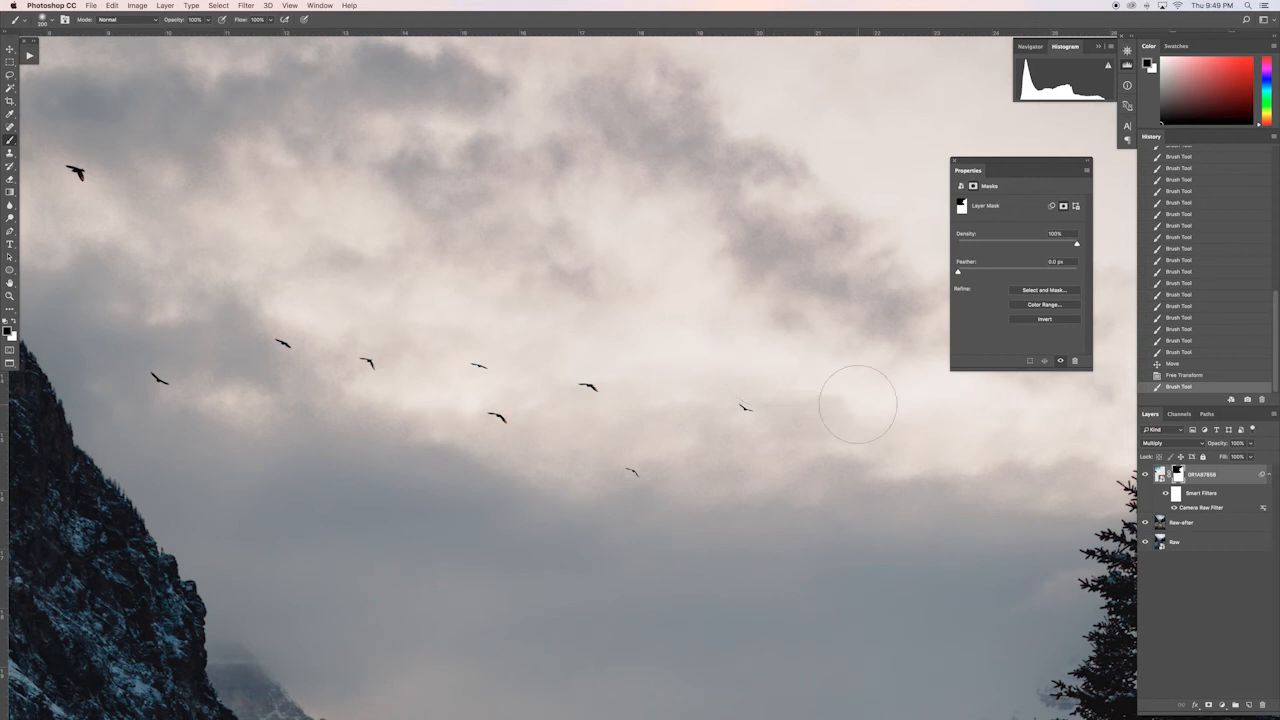
left_click(1236, 477)
double_click(1236, 477)
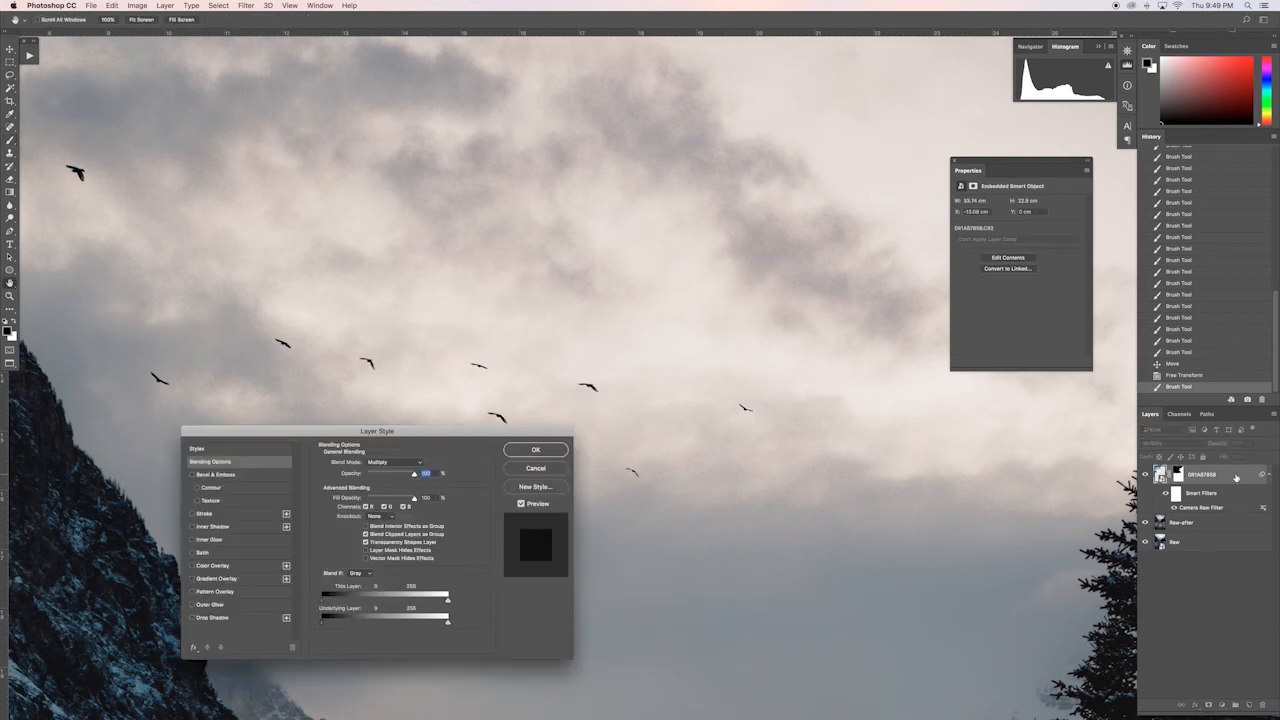
left_click_drag(465, 437, 747, 85)
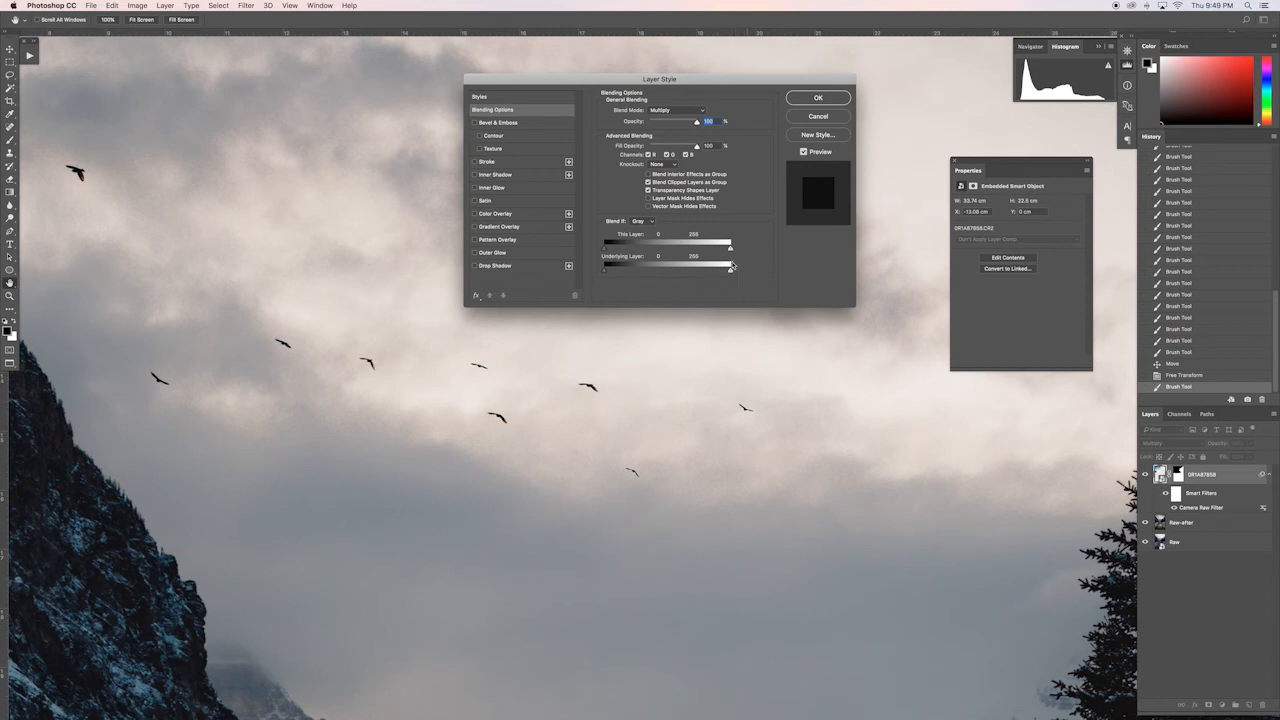
key("alt")
left_click_drag(729, 272, 698, 273)
mouse_move(697, 272)
left_mouse_down()
mouse_move(644, 276)
mouse_move(713, 279)
left_mouse_up()
left_click_drag(712, 275, 619, 271)
left_click_drag(619, 271, 702, 280)
left_click(816, 99)
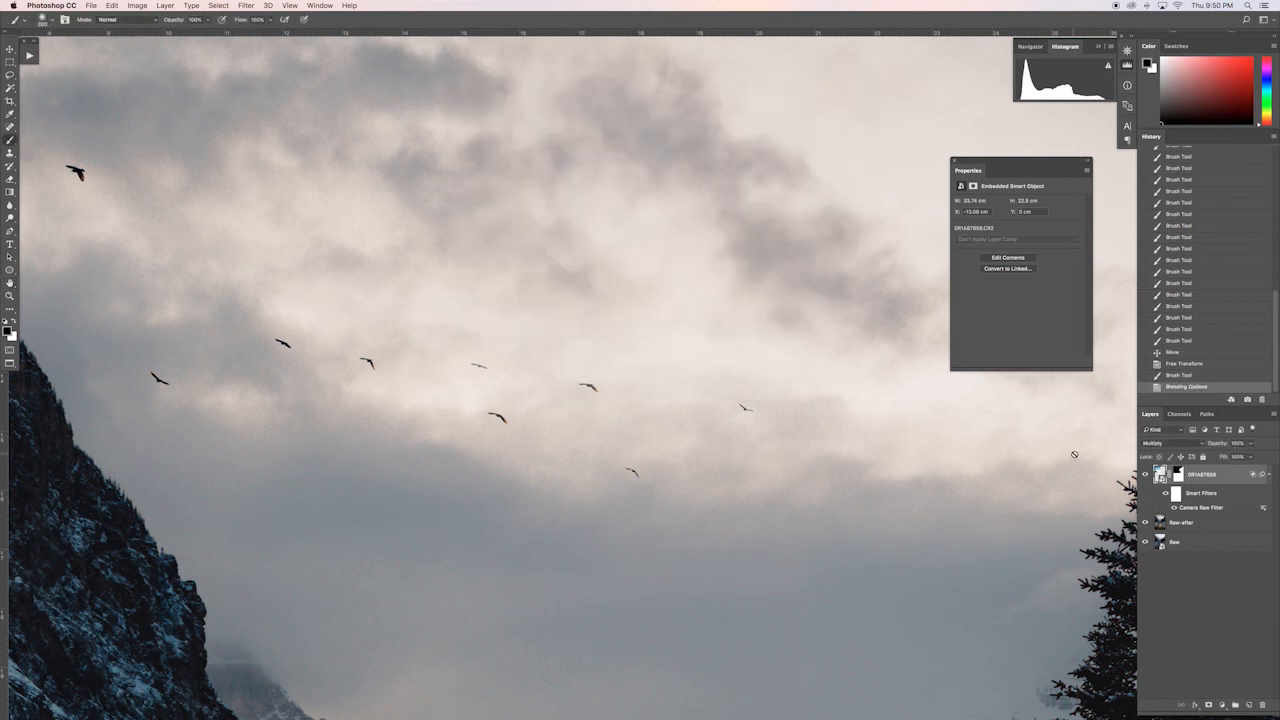
Step: Compare the flock with and without the blending options change, keeping the change applied
left_click(1190, 376)
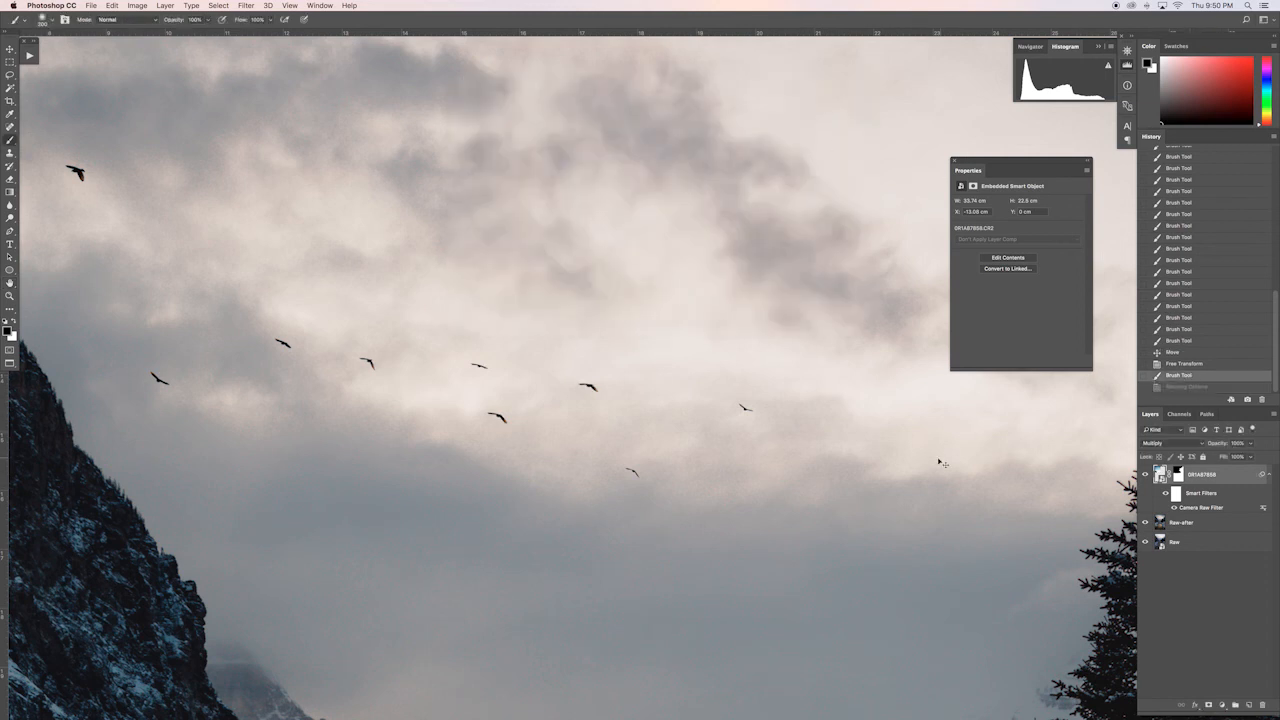
key("super+z")
key("super+z")
key("super+z")
key("super+z")
key("super+z")
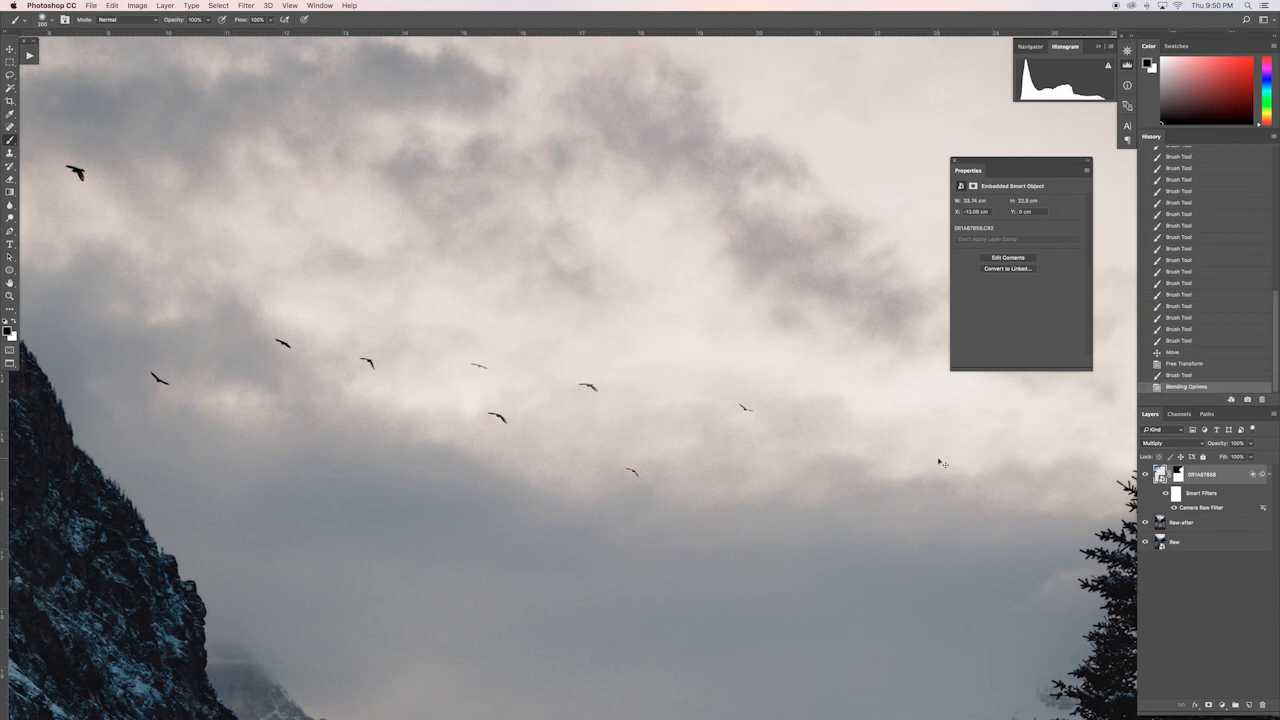
Step: Review the whole composite, from the sky with the birds down to the foreground water
key("super+0")
key("super+minus")
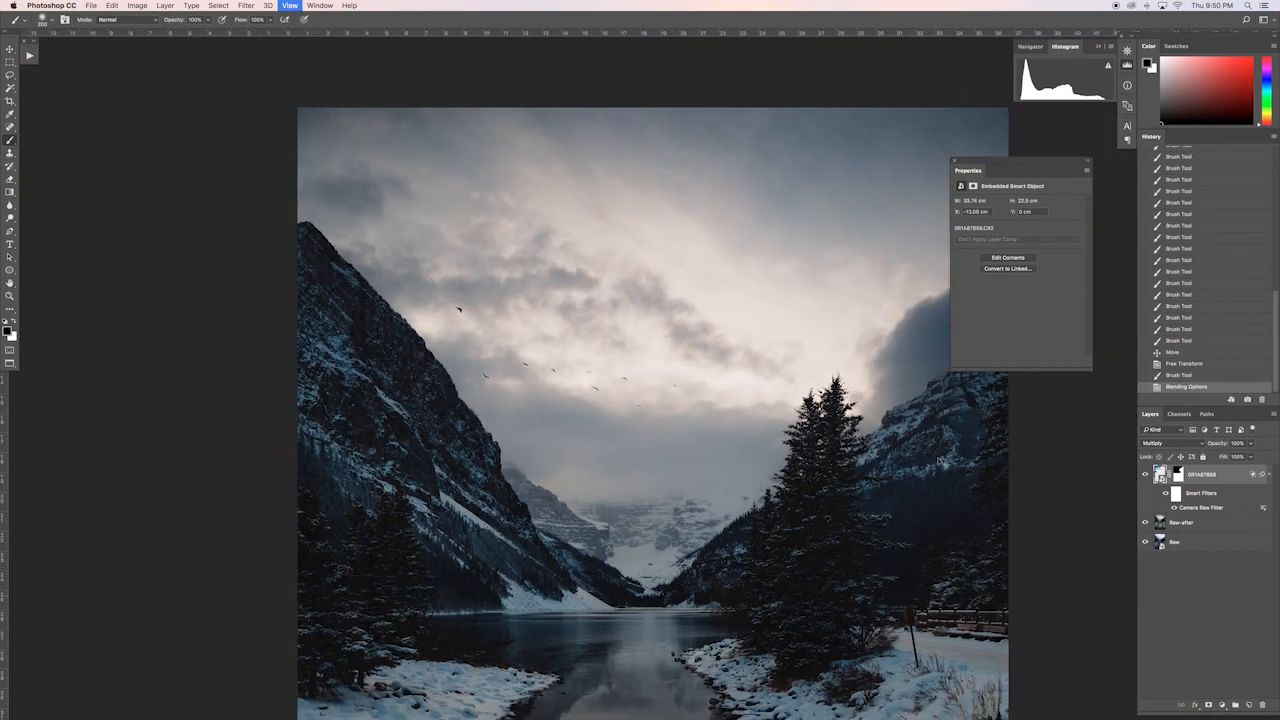
key("super+minus")
key("super+minus")
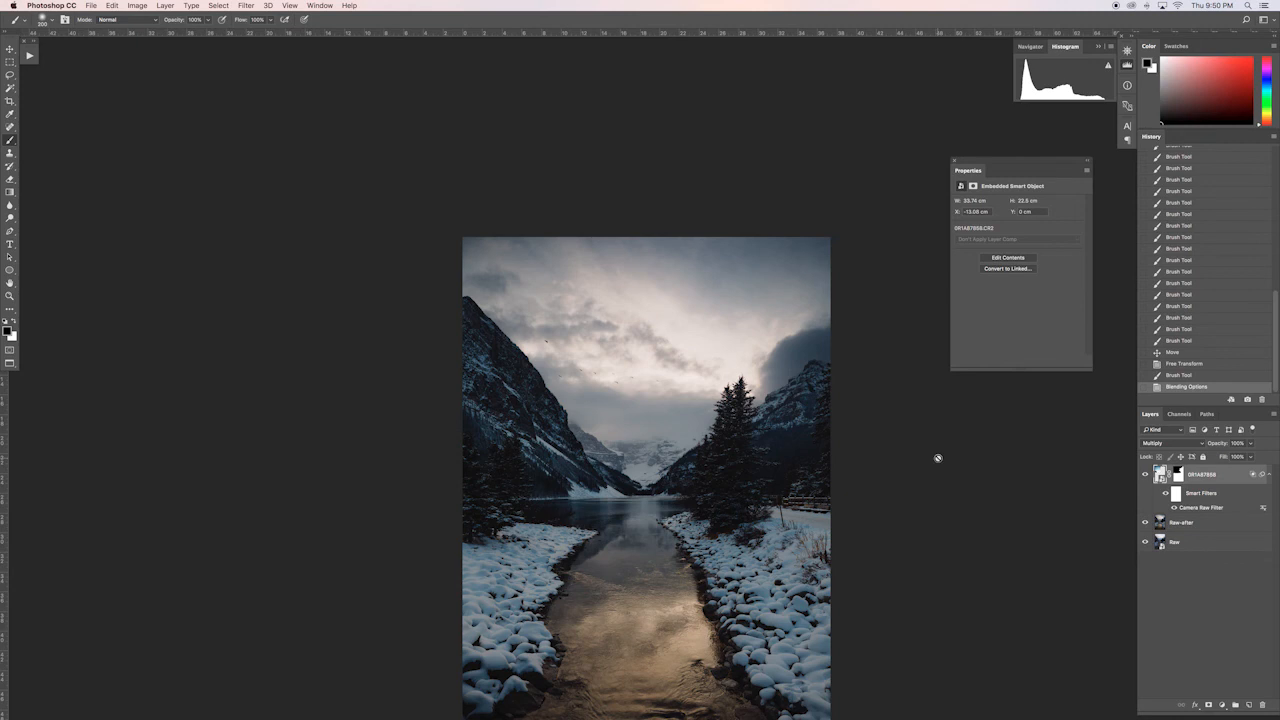
scroll(937, 458, "down", 3)
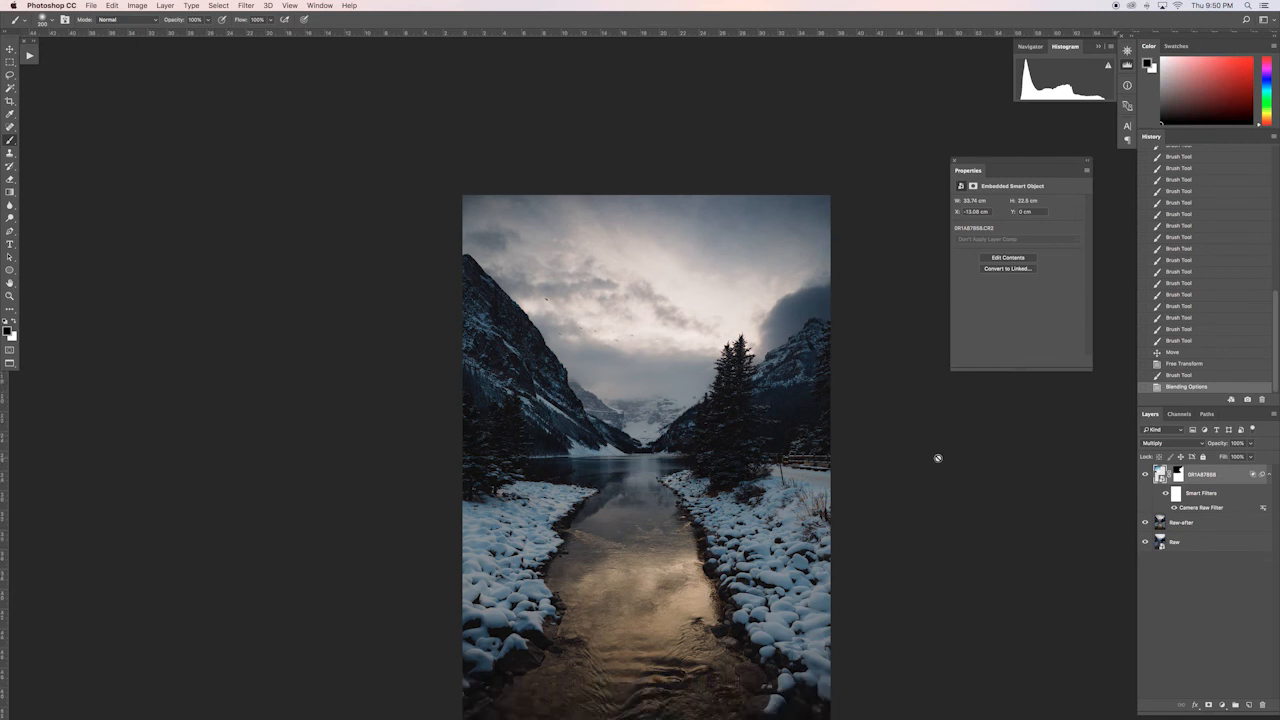
scroll(938, 458, "down", 1)
scroll(938, 458, "left", 1)
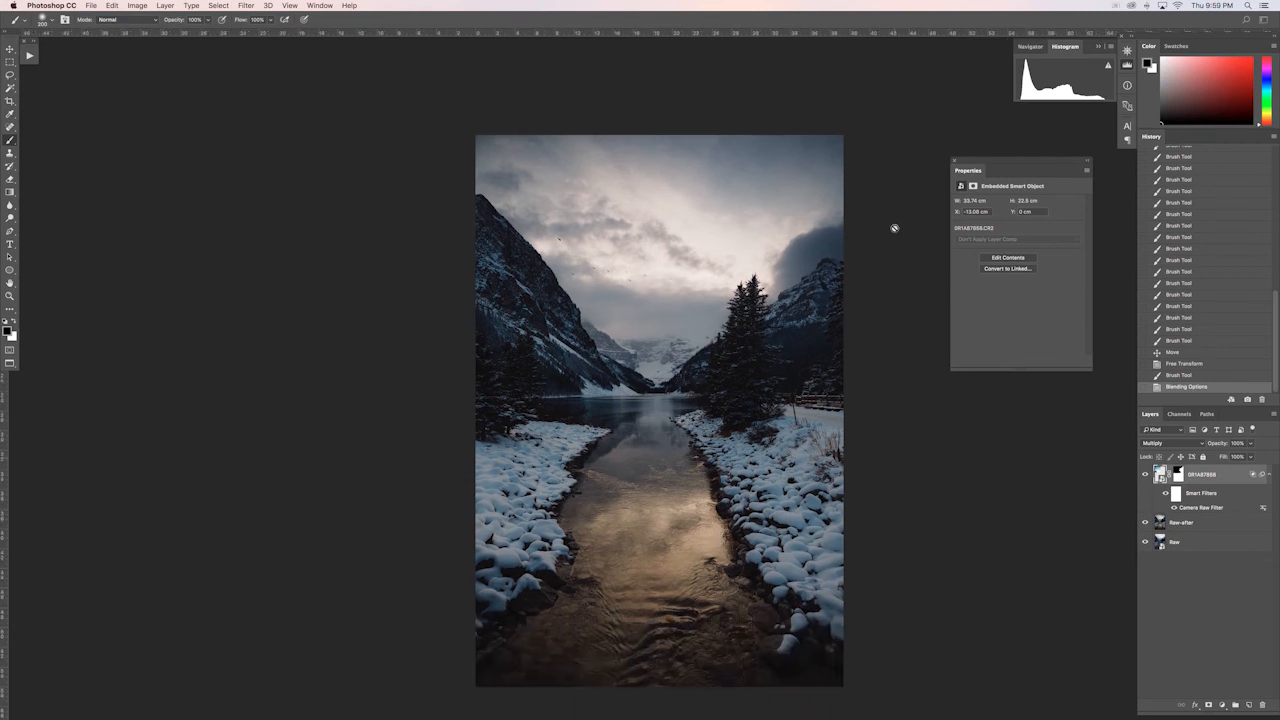